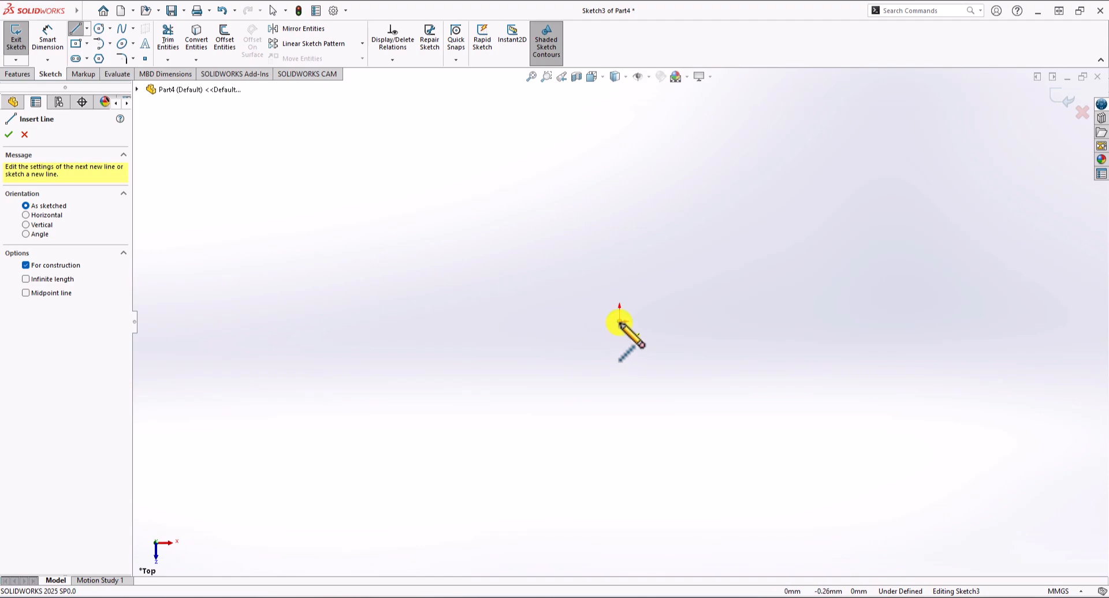
# Sketch a vertical centerline about 103 mm down from the origin, and a centerpoint arc of about 30 mm radius above it, centred on the origin.
pyautogui.moveTo(619, 323); pyautogui.dragTo(620, 550)
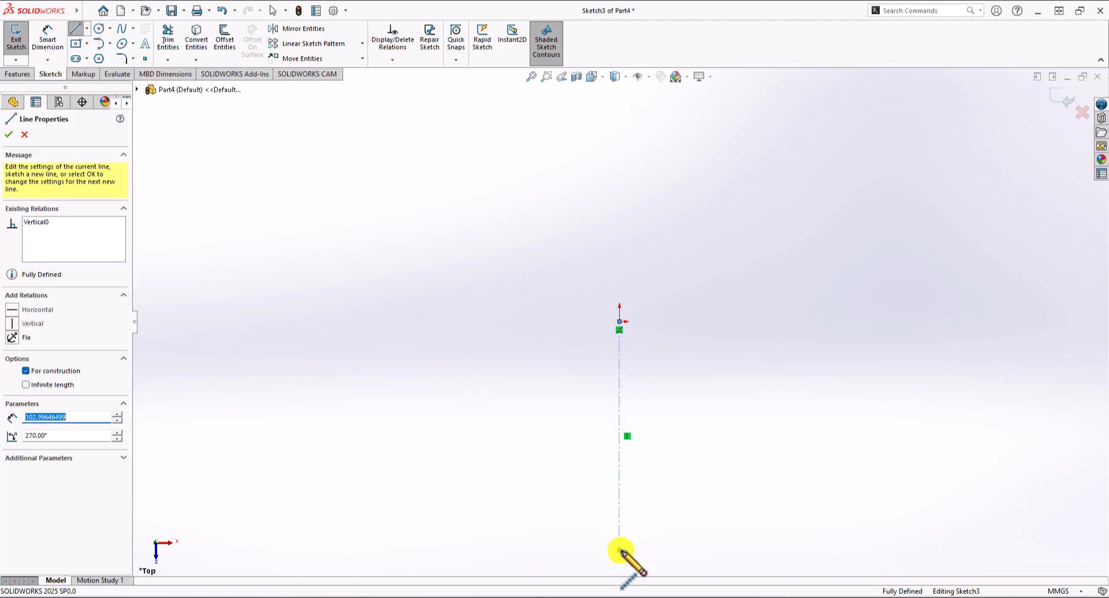
pyautogui.press('Escape')
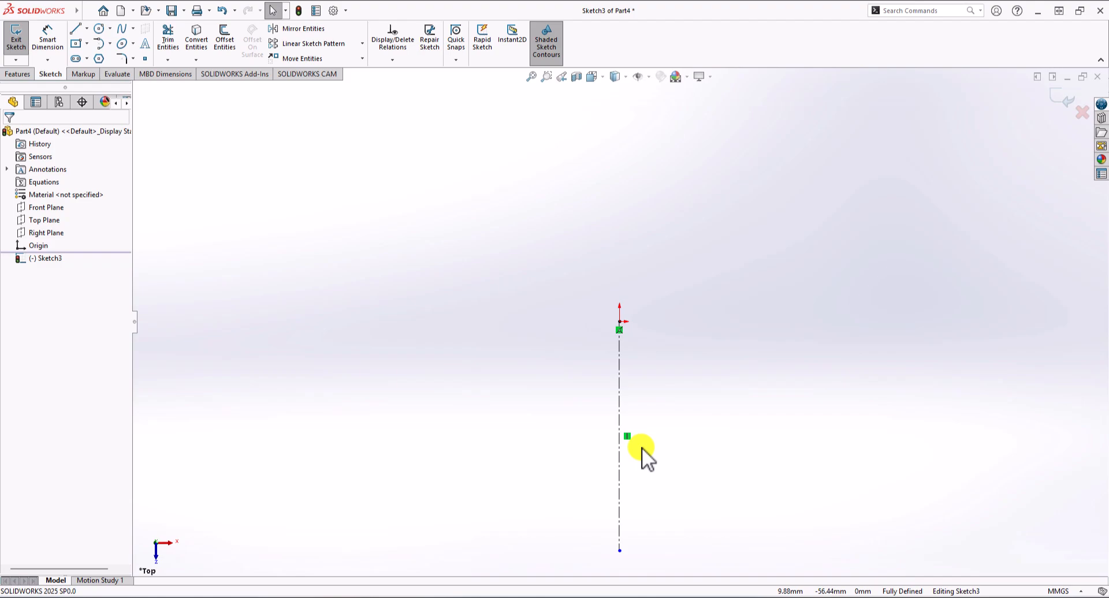
pyautogui.click(110, 44)
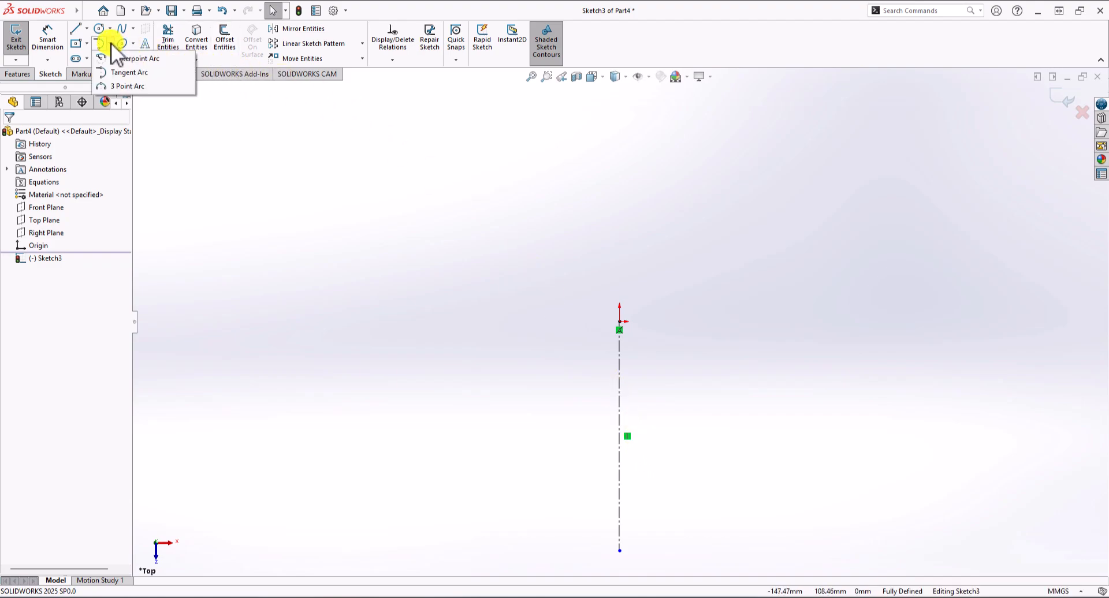
pyautogui.click(120, 60)
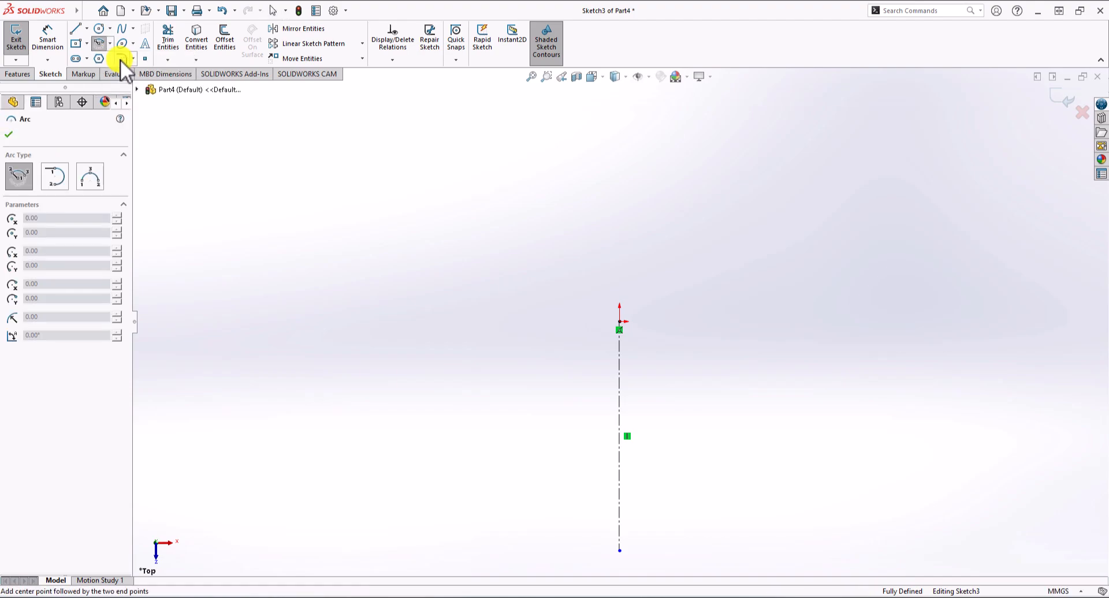
pyautogui.click(619, 322)
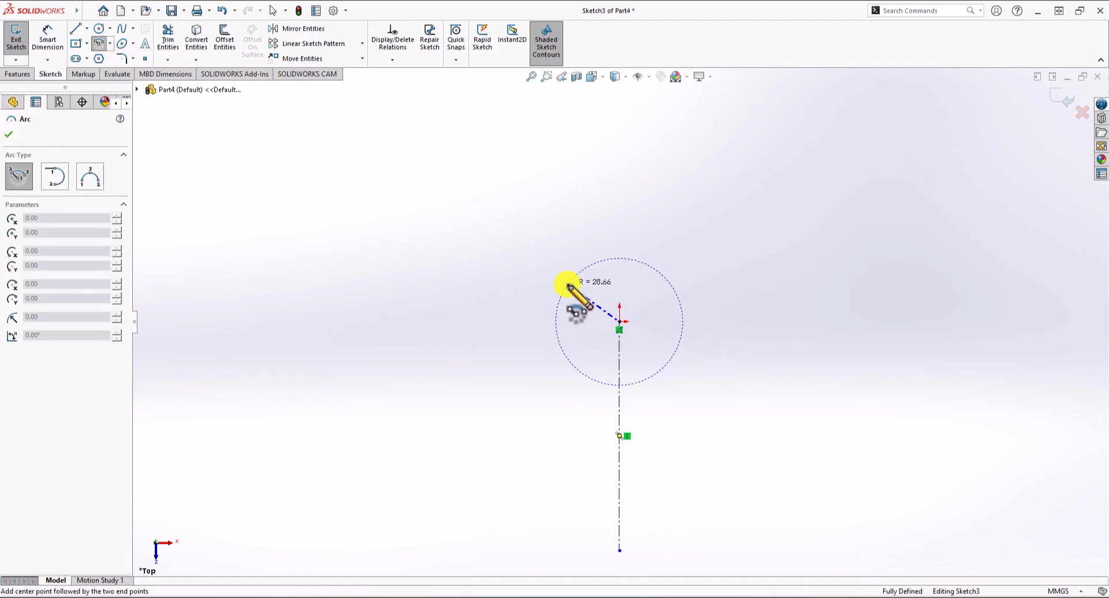
pyautogui.click(564, 285)
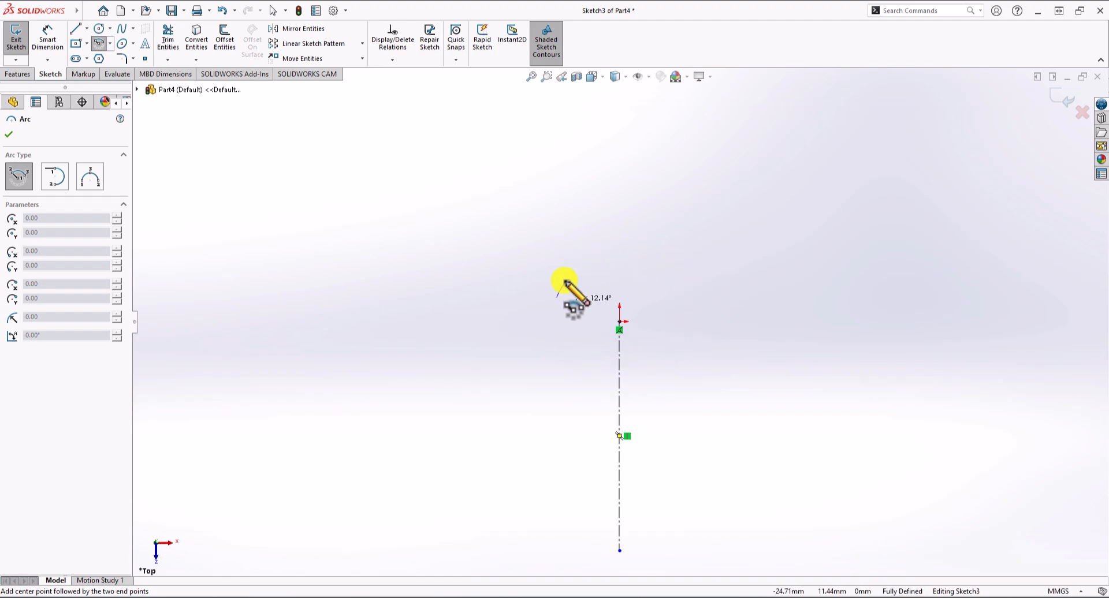
pyautogui.click(674, 283)
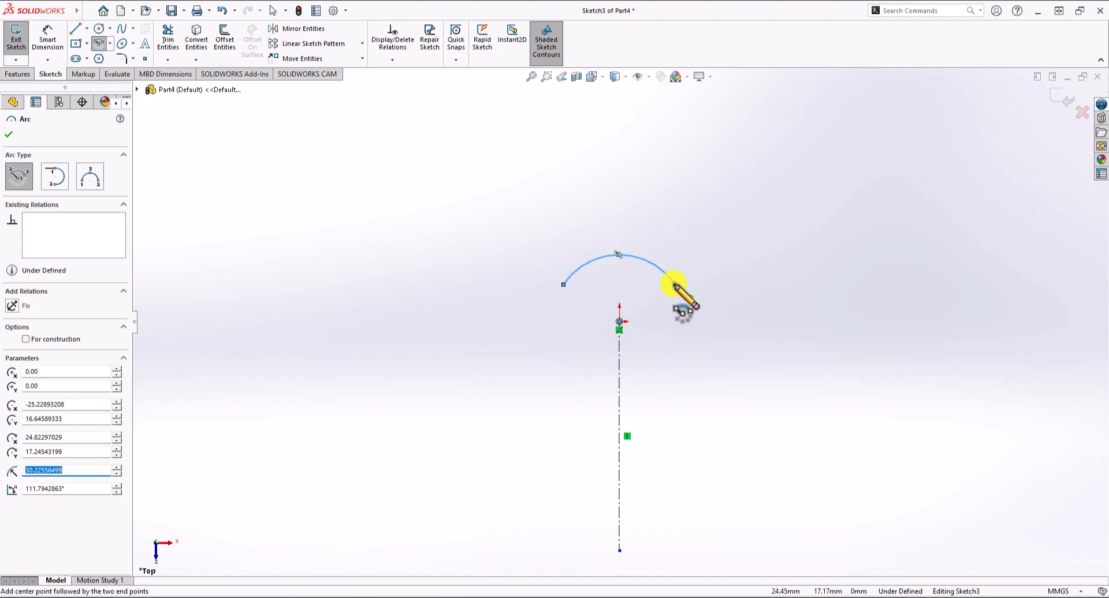
pyautogui.press('Escape')
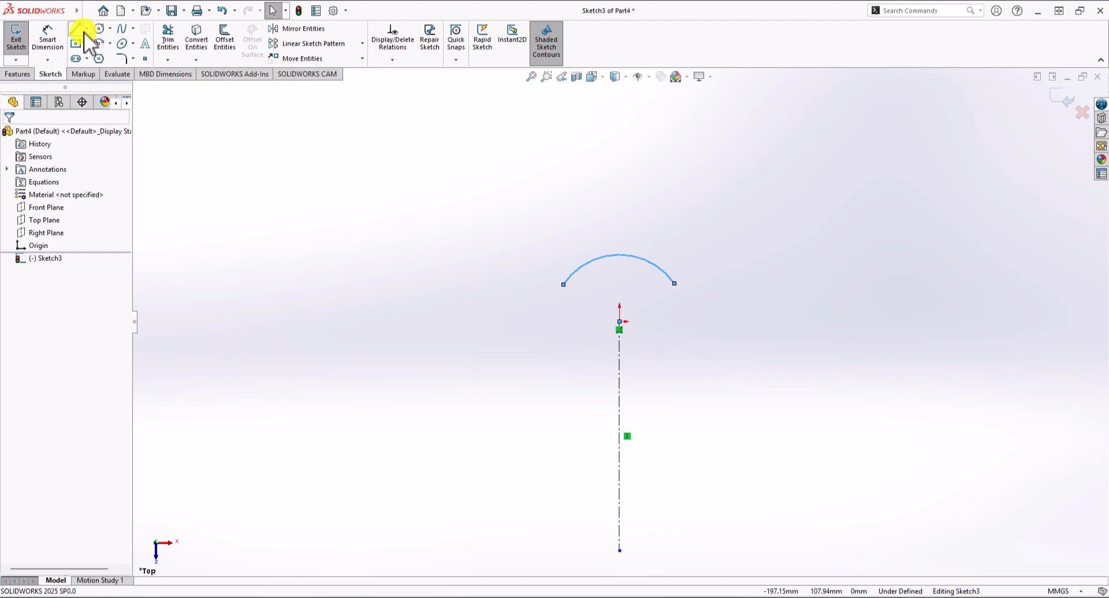
# Sketch a slanted line down and outward from the top arc's left endpoint, and continue it with a tangent arc rounding the lower-left corner.
pyautogui.click(76, 29)
pyautogui.click(563, 286)
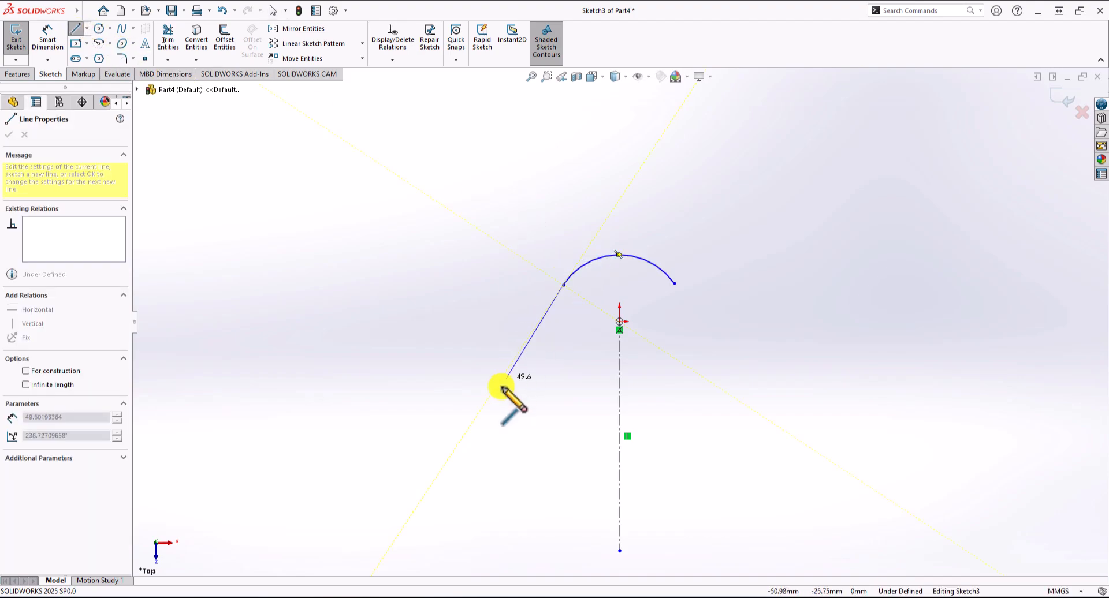
pyautogui.doubleClick(448, 462)
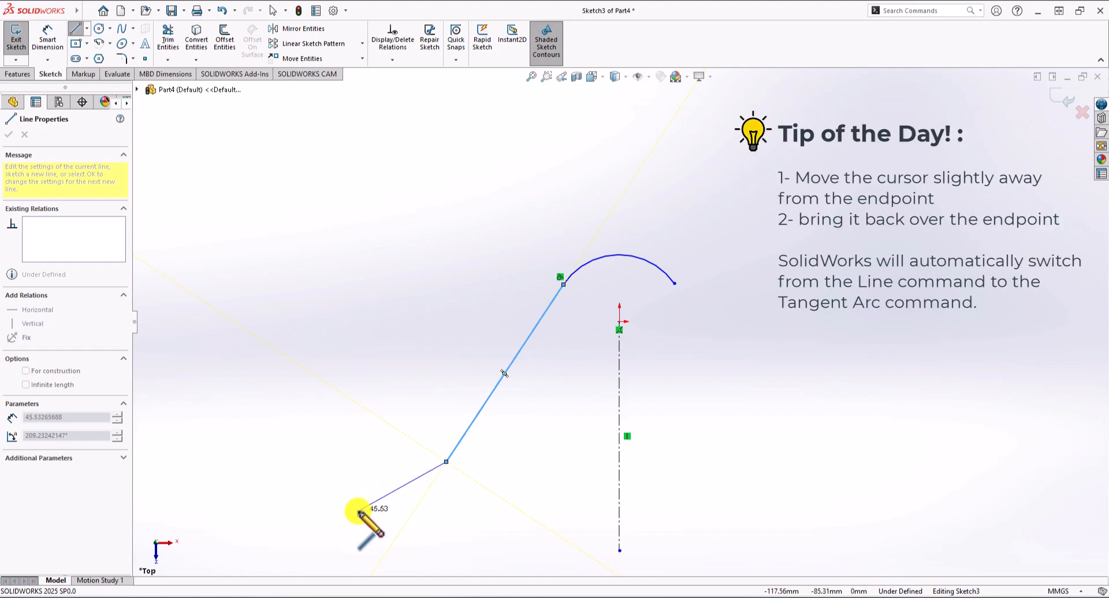
pyautogui.moveTo(446, 461)
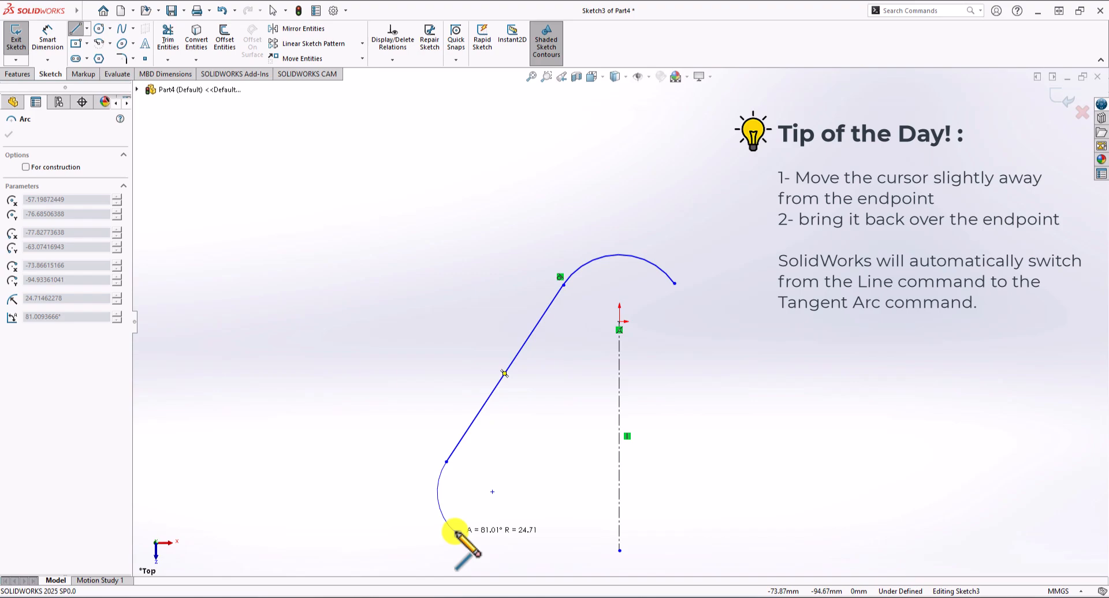
pyautogui.click(488, 539)
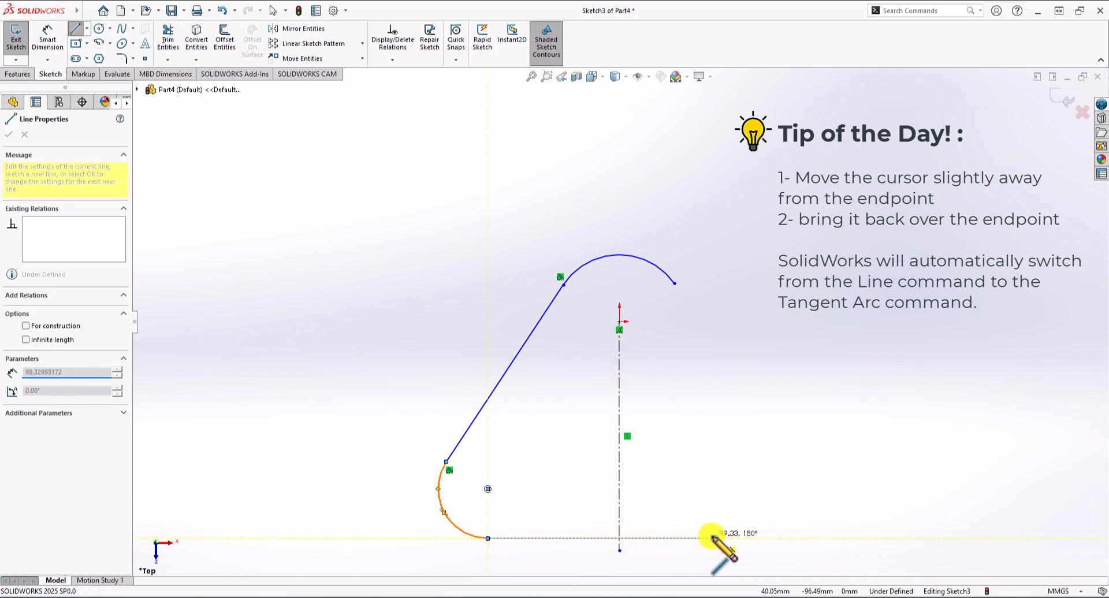
# Close the rounded triangular profile with a horizontal base line, a tangent lower-right arc and a line about 91 mm long to the top arc.
pyautogui.click(750, 539)
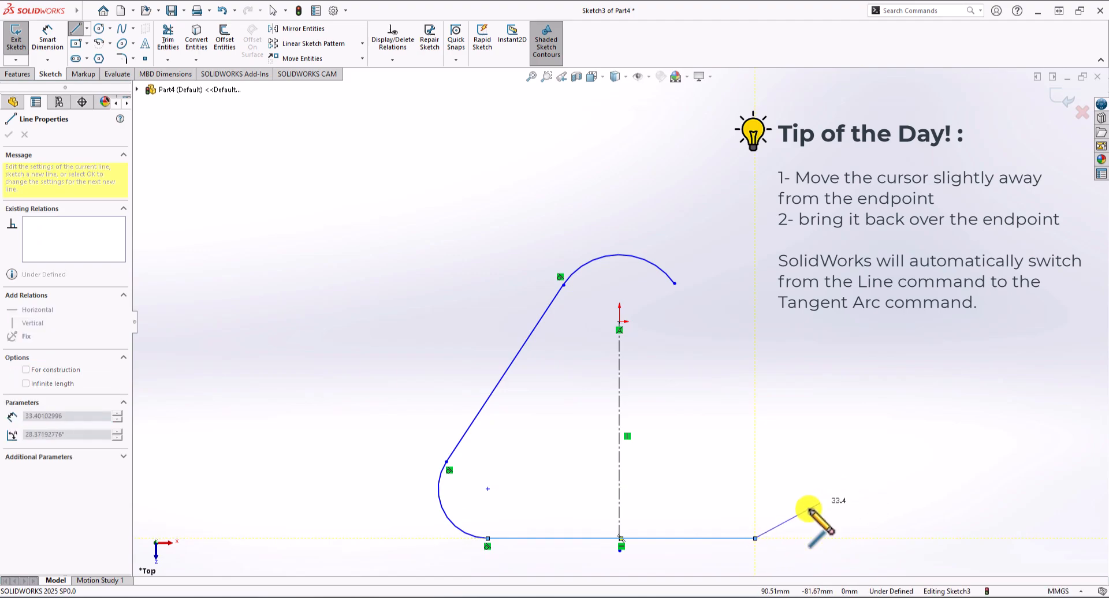
pyautogui.click(784, 457)
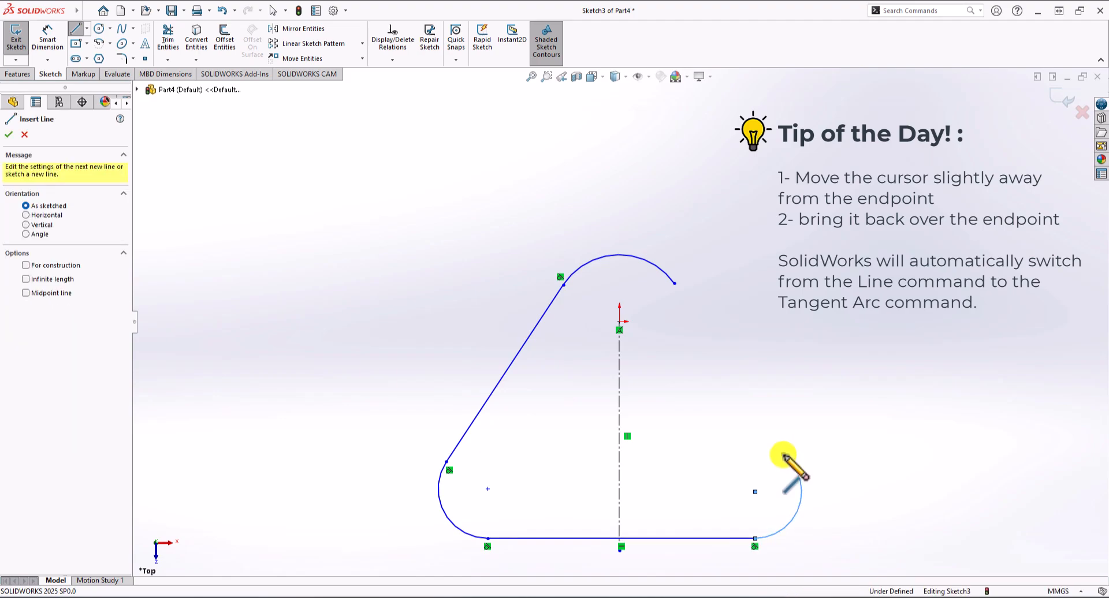
pyautogui.click(674, 284)
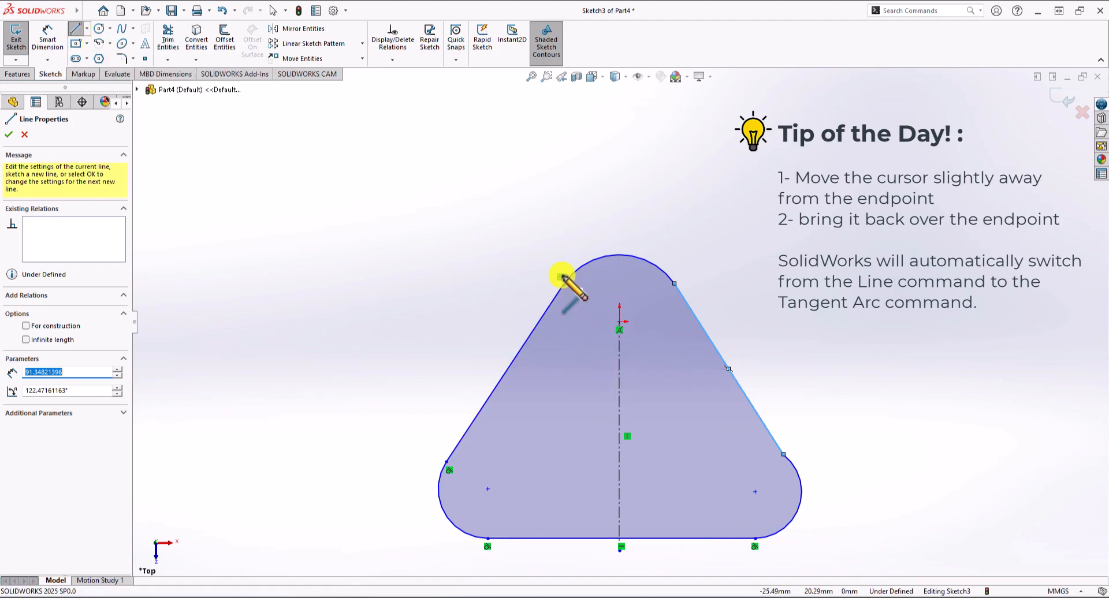
pyautogui.click(489, 538)
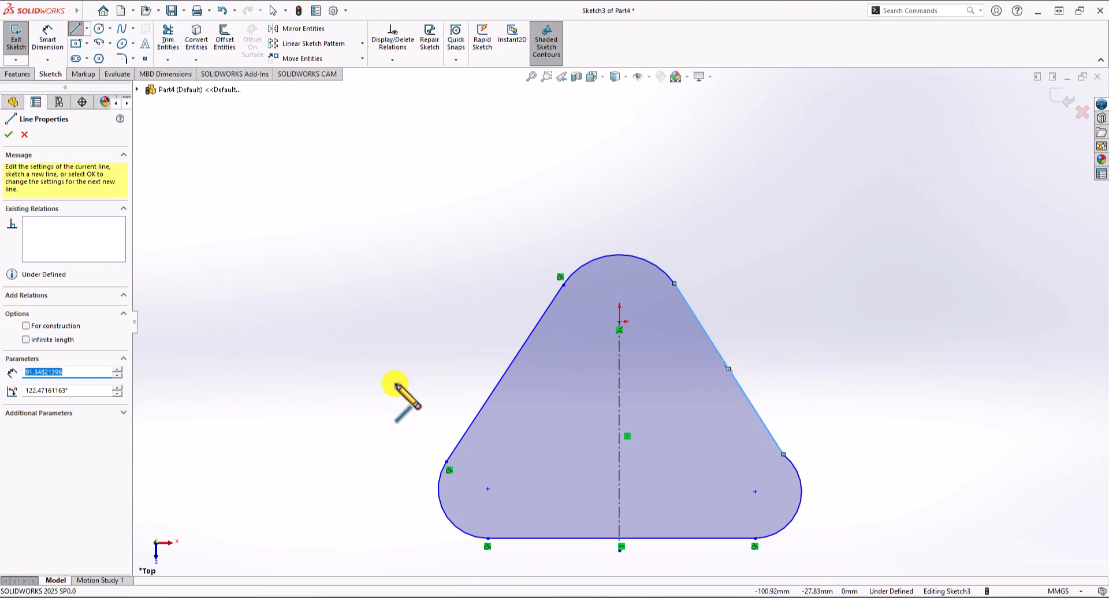
pyautogui.press('Escape')
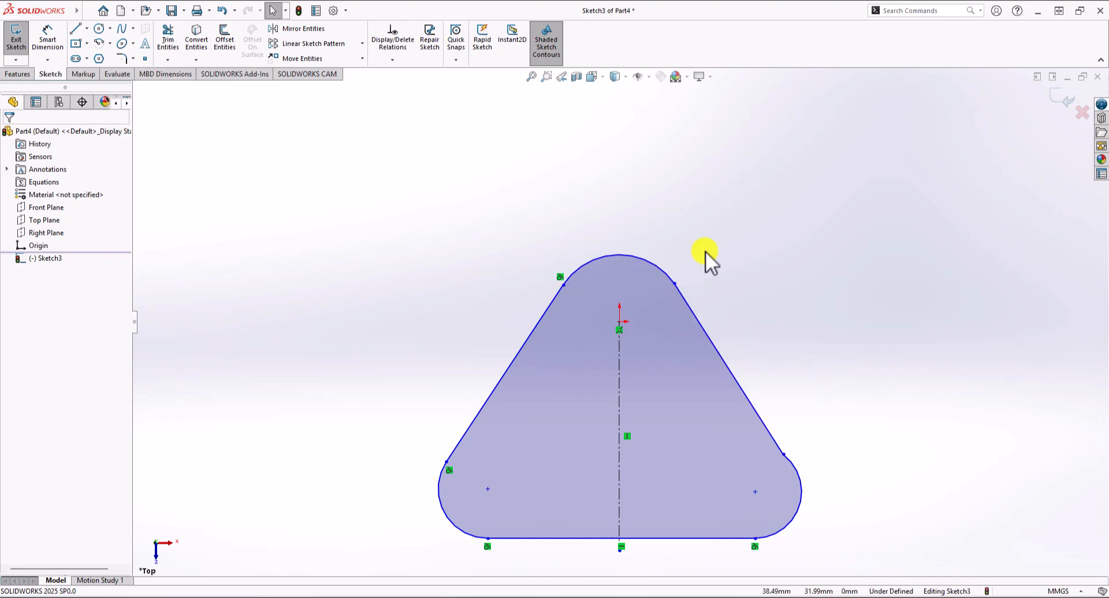
# Add a tangent relation between the top arc and the right slanted line.
pyautogui.click(663, 270)
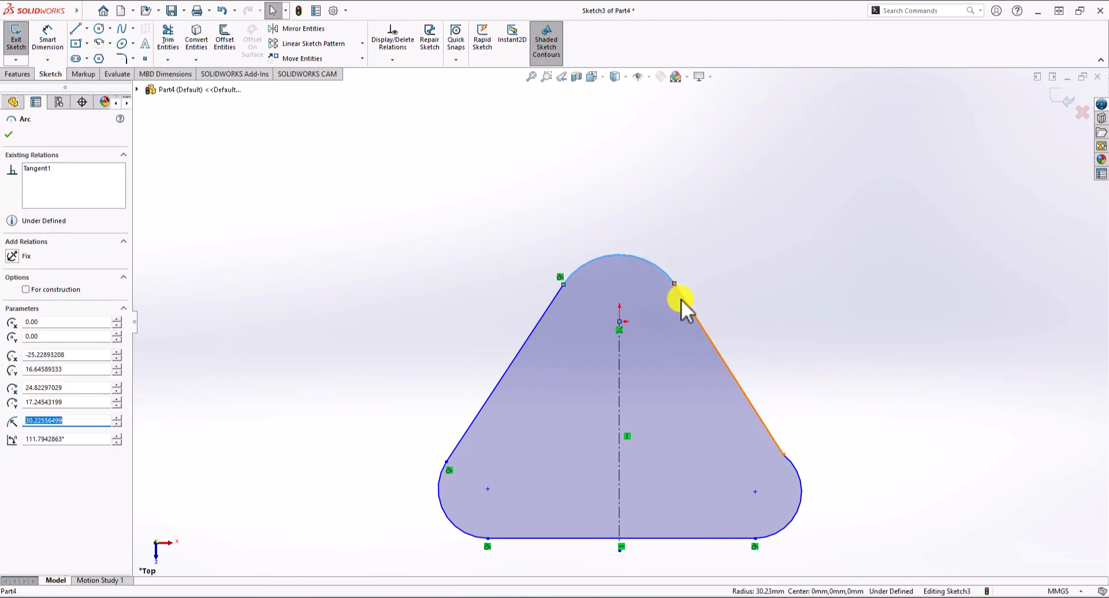
pyautogui.keyDown('ctrl'); pyautogui.click(683, 300); pyautogui.keyUp('ctrl')
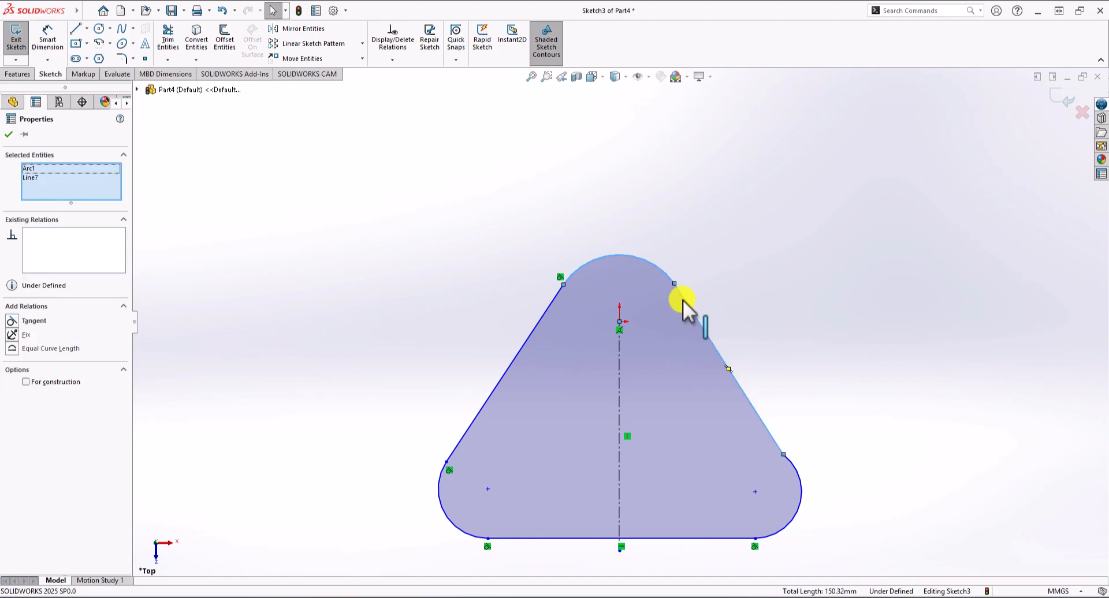
pyautogui.click(12, 321)
pyautogui.click(838, 307)
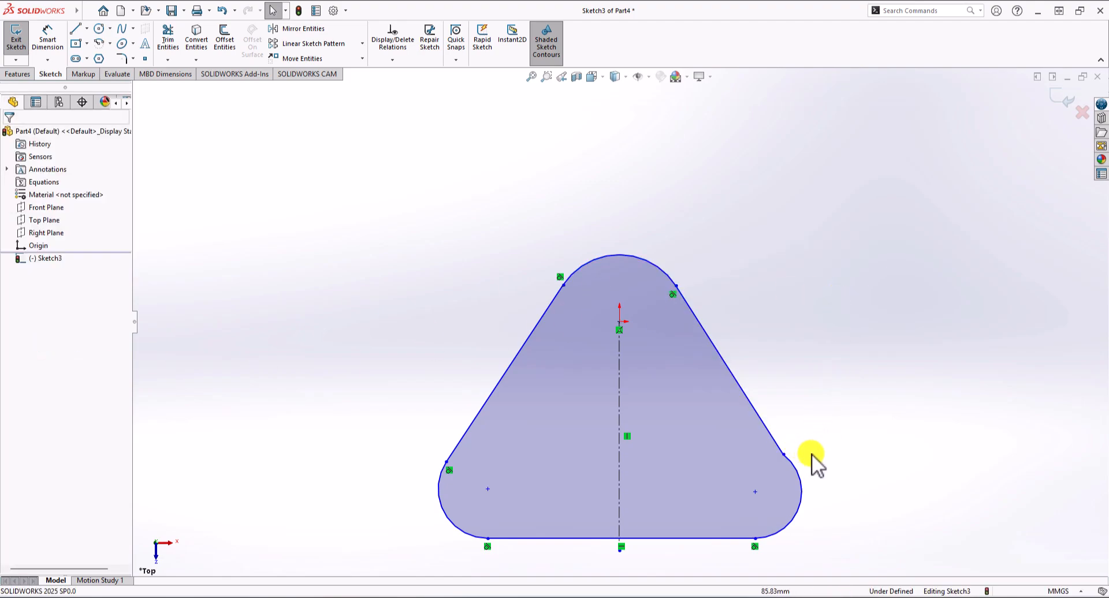
# Add a tangent relation between the right slanted line and the lower-right corner arc.
pyautogui.click(767, 430)
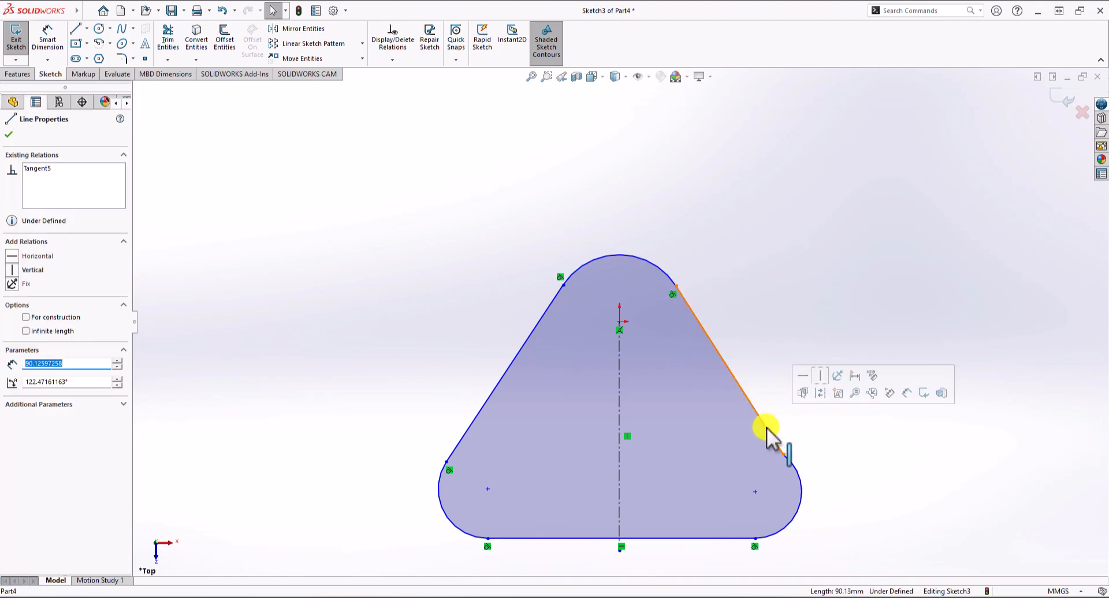
pyautogui.keyDown('ctrl'); pyautogui.click(796, 465); pyautogui.keyUp('ctrl')
pyautogui.click(13, 321)
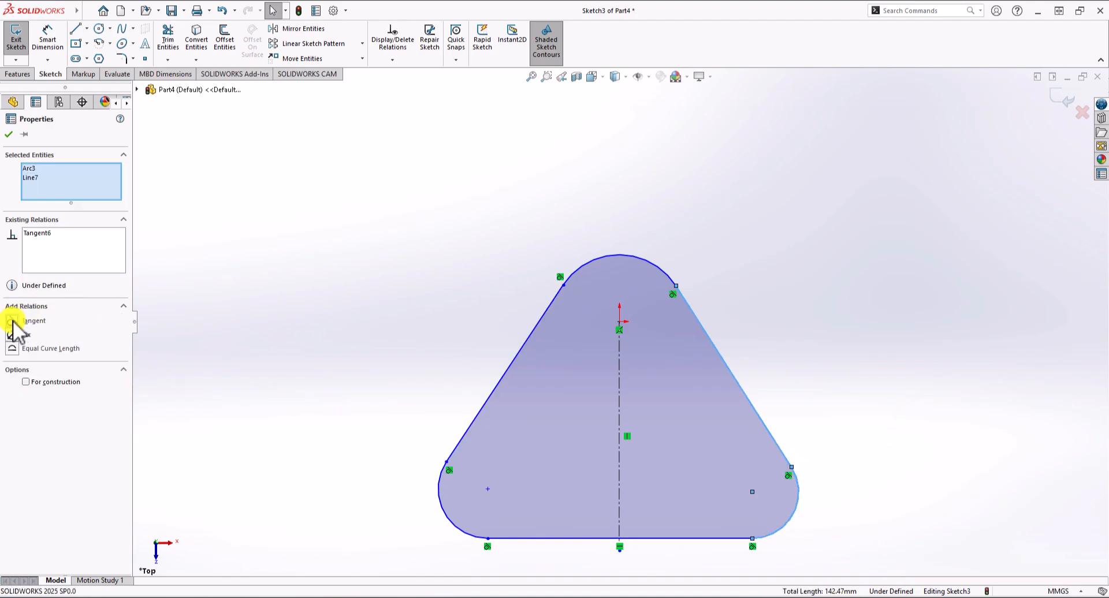
pyautogui.click(929, 283)
# Make the midpoint of the horizontal base line coincident with the vertical centerline.
pyautogui.scroll(2, 790, 404)
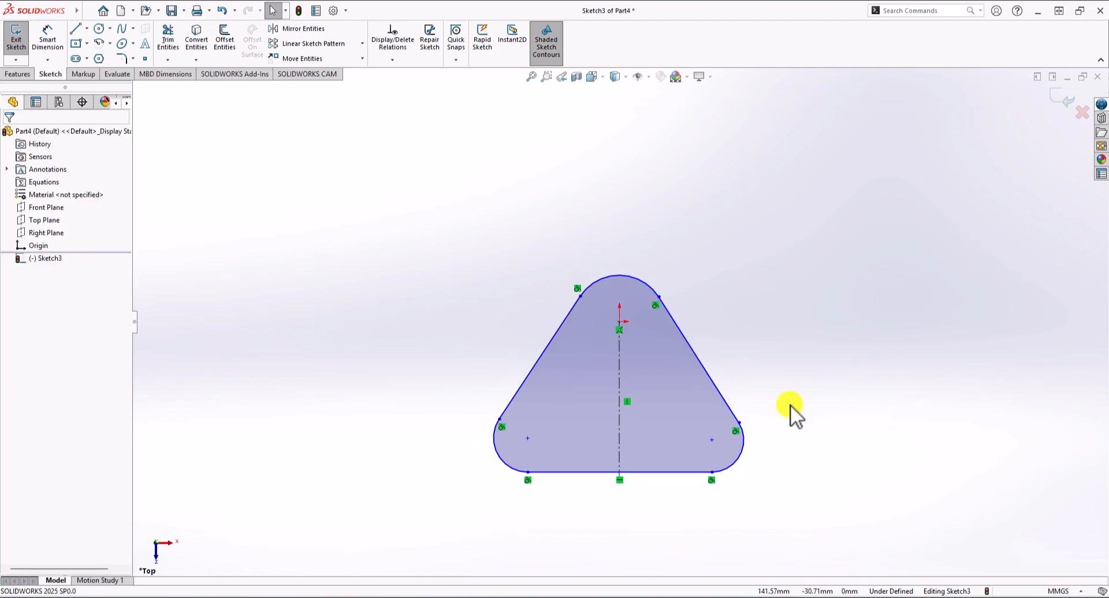
pyautogui.scroll(-2, 722, 462)
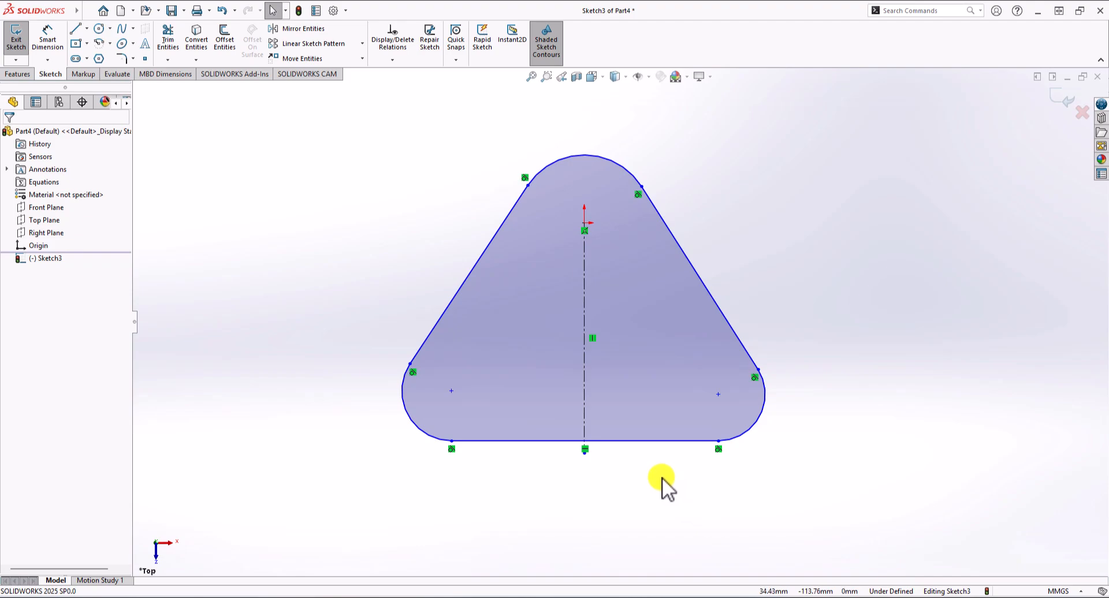
pyautogui.scroll(-1, 661, 477)
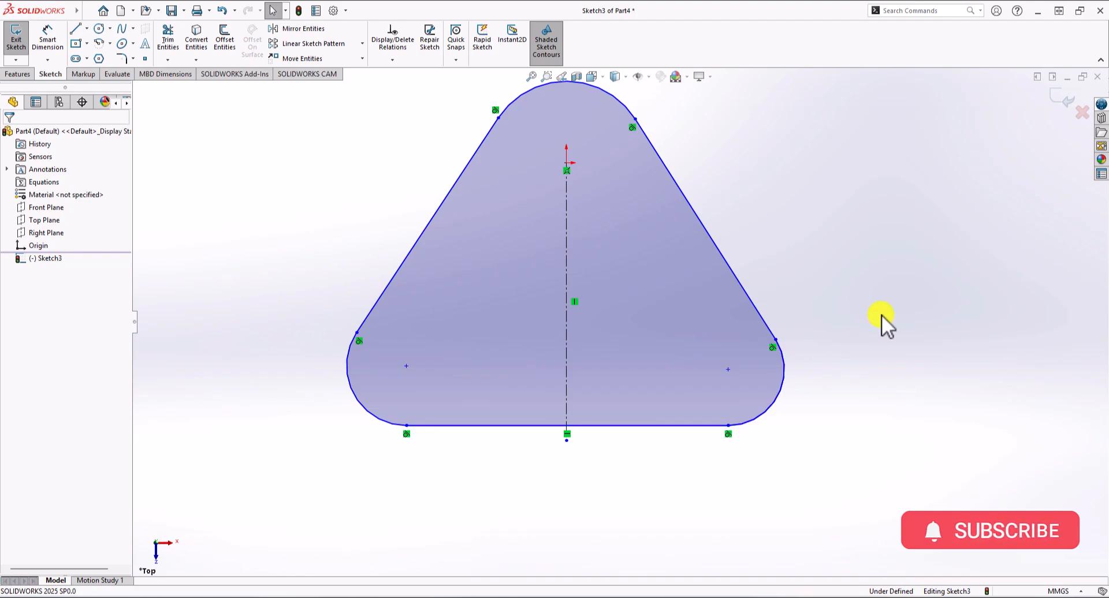
pyautogui.click(643, 427)
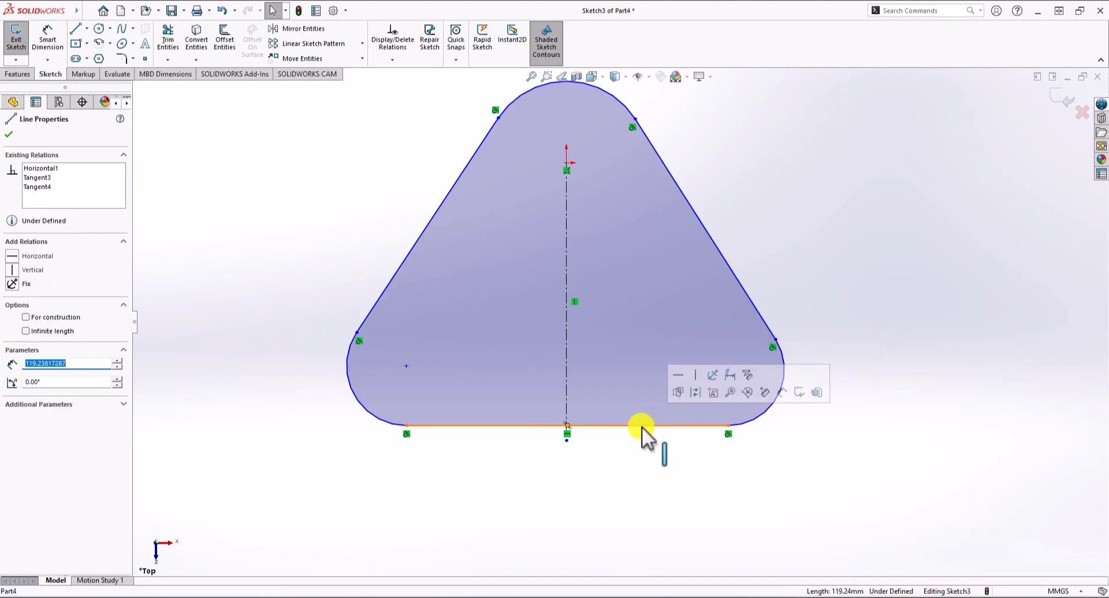
pyautogui.rightClick(642, 428)
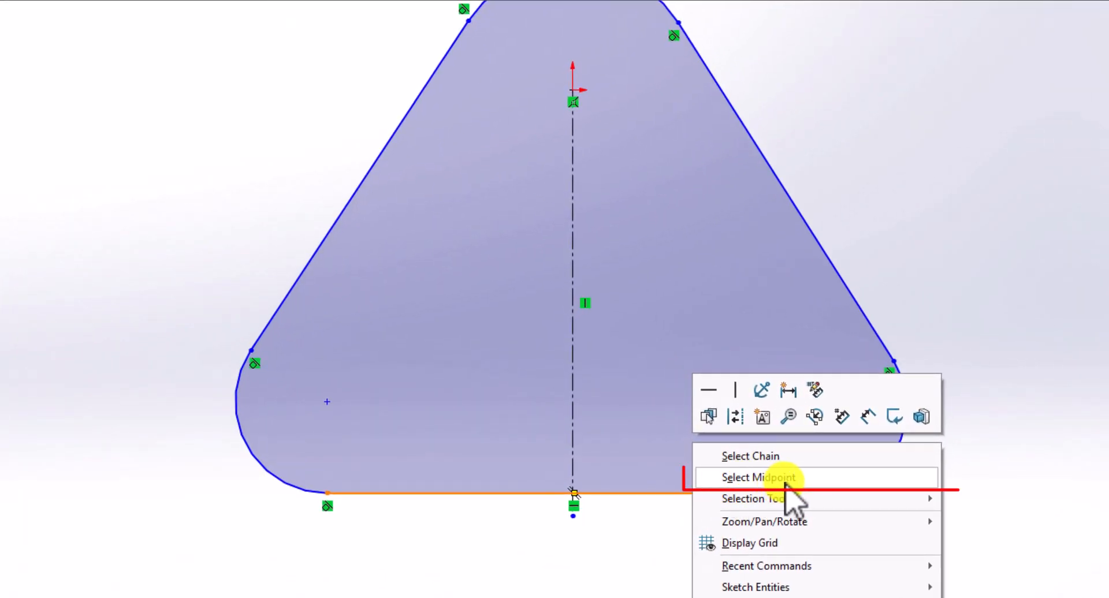
pyautogui.click(740, 477)
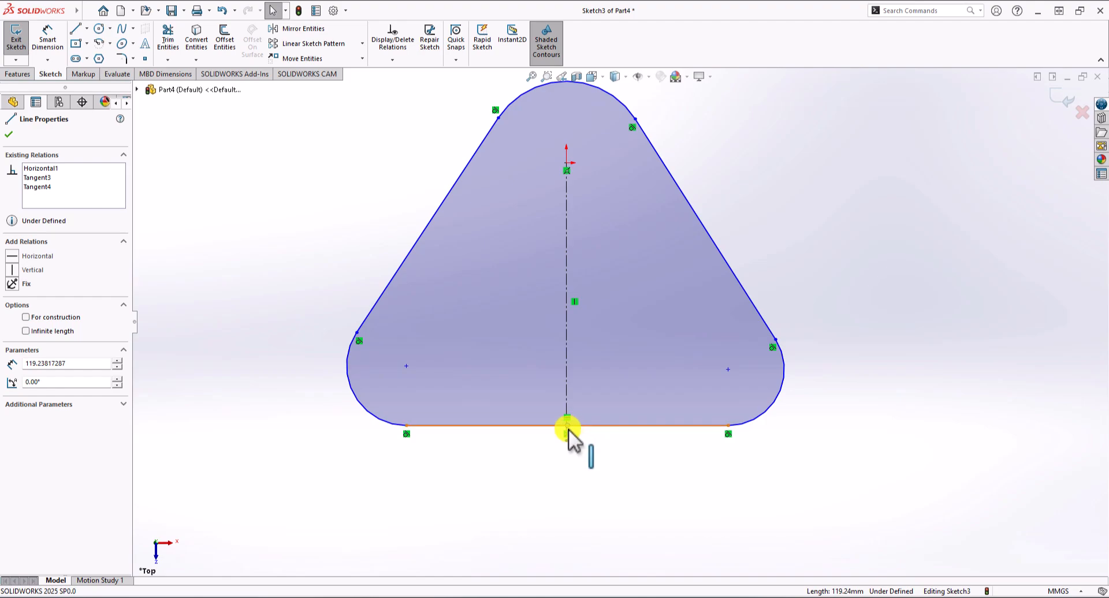
pyautogui.click(567, 211)
pyautogui.keyDown('ctrl'); pyautogui.click(567, 210); pyautogui.keyUp('ctrl')
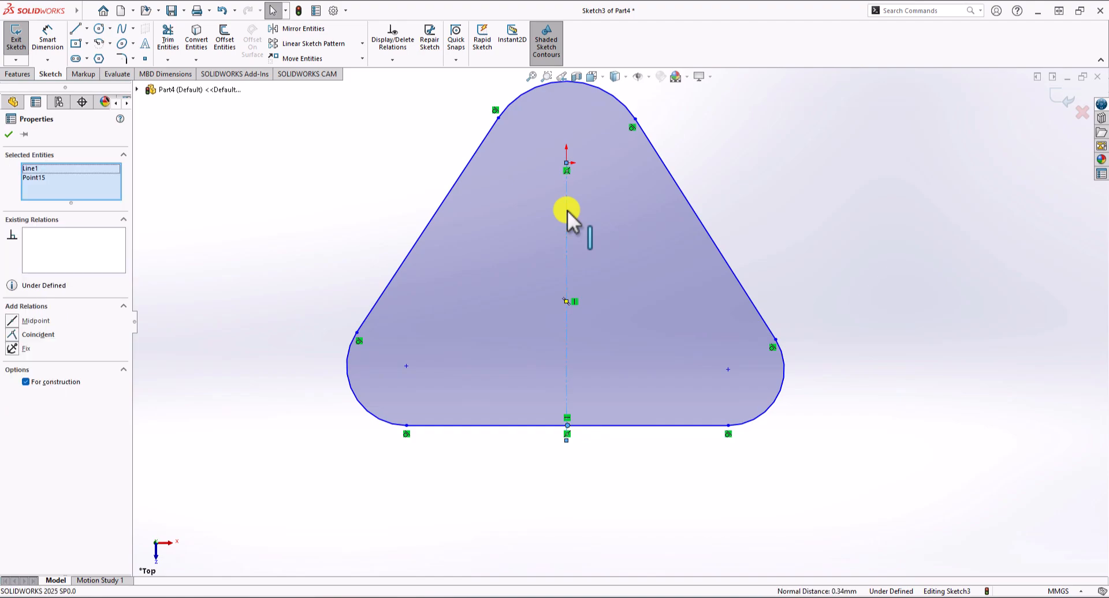
pyautogui.click(13, 335)
pyautogui.click(503, 476)
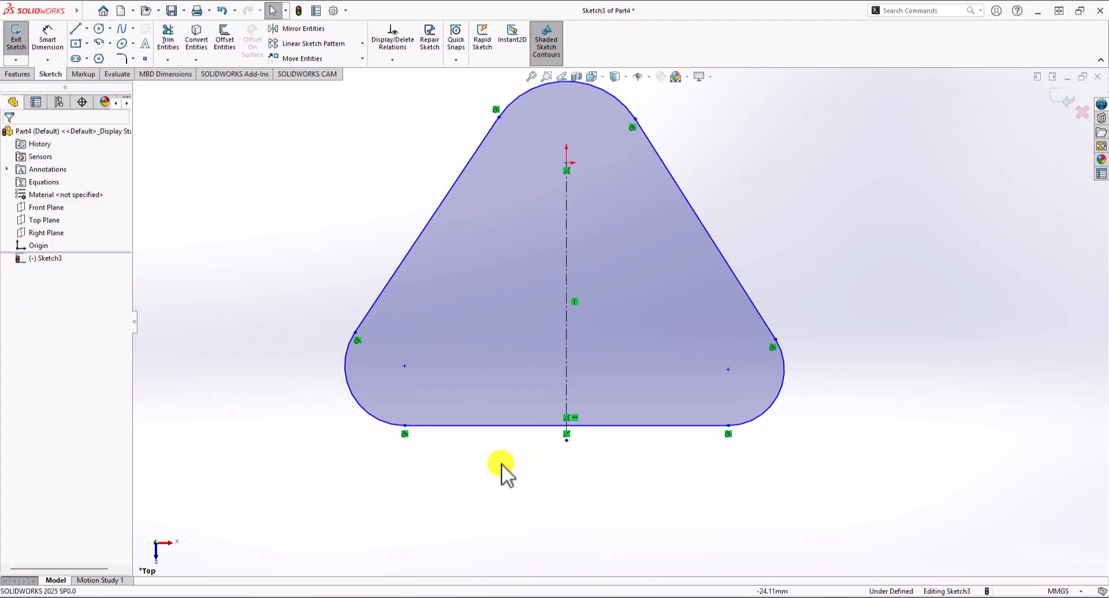
# Dimension the top arc's radius and set it to 15 mm.
pyautogui.scroll(3, 587, 300)
pyautogui.scroll(-2, 616, 275)
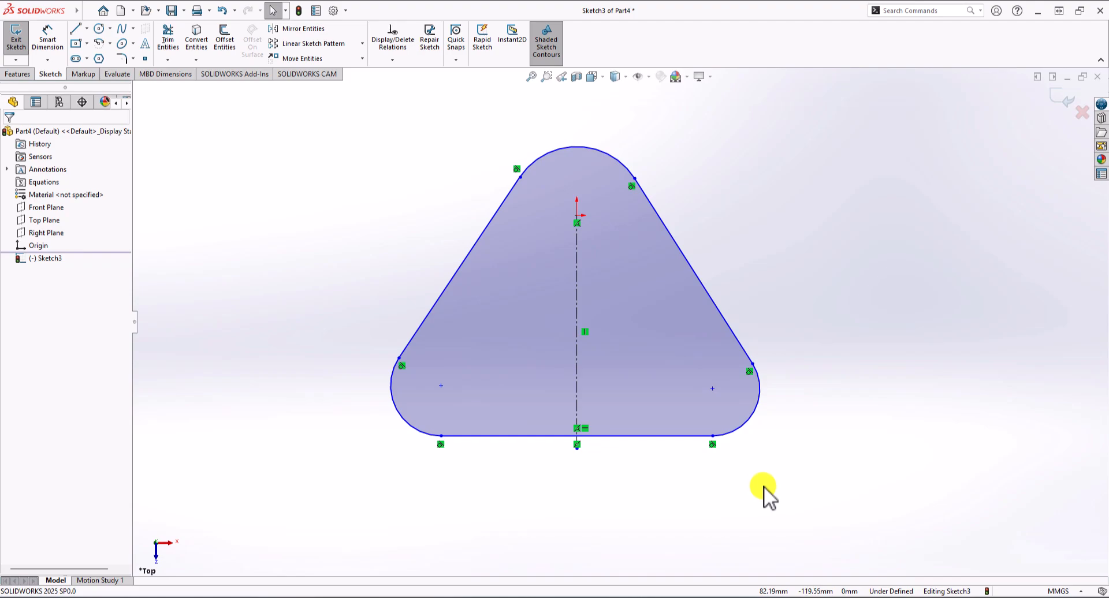
pyautogui.click(50, 38)
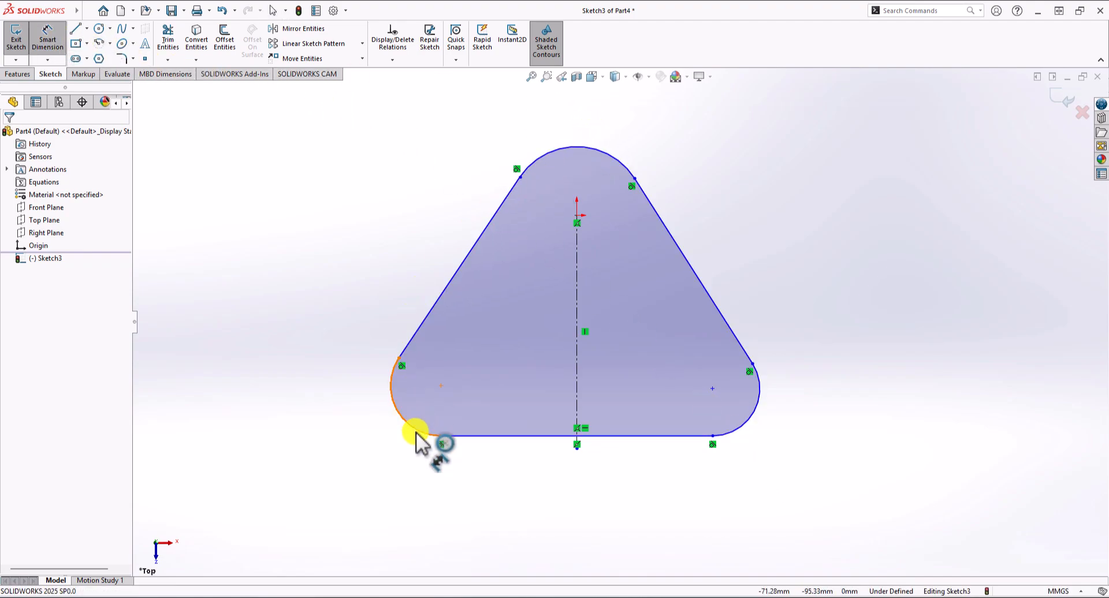
pyautogui.click(580, 149)
pyautogui.click(653, 115)
pyautogui.write('15')
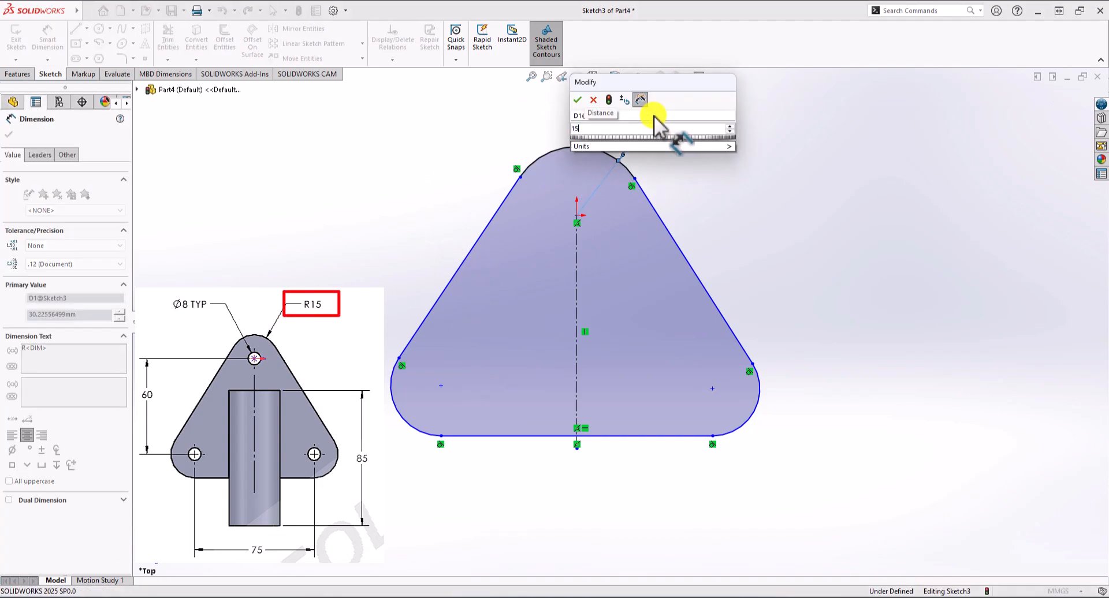
pyautogui.press('Return')
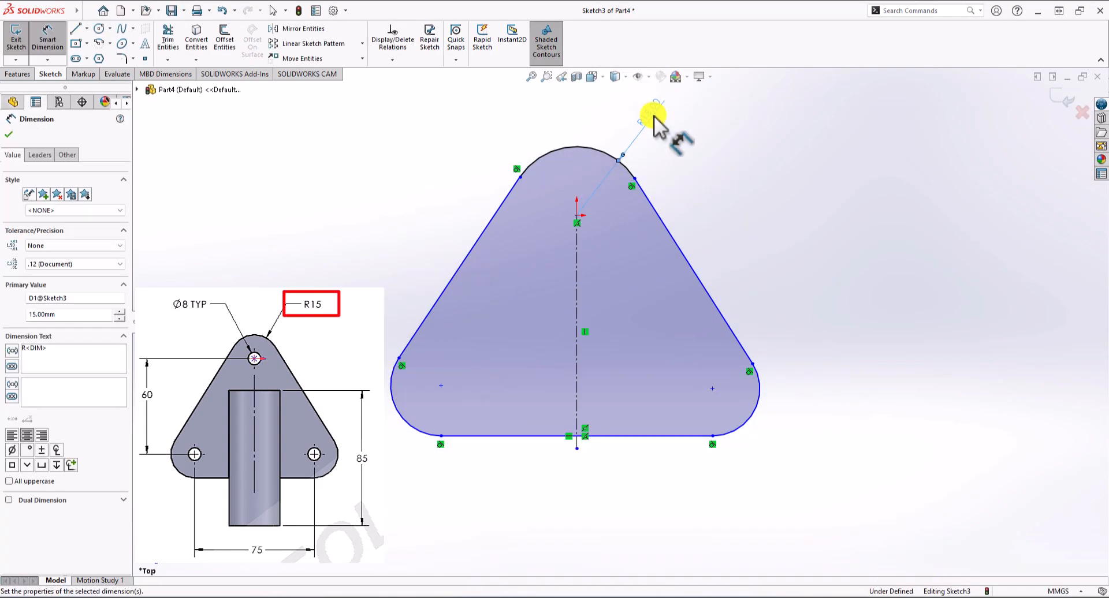
# Dimension the lower-left corner arc's radius and set it to 15 mm.
pyautogui.click(392, 394)
pyautogui.click(322, 415)
pyautogui.write('15')
pyautogui.press('Return')
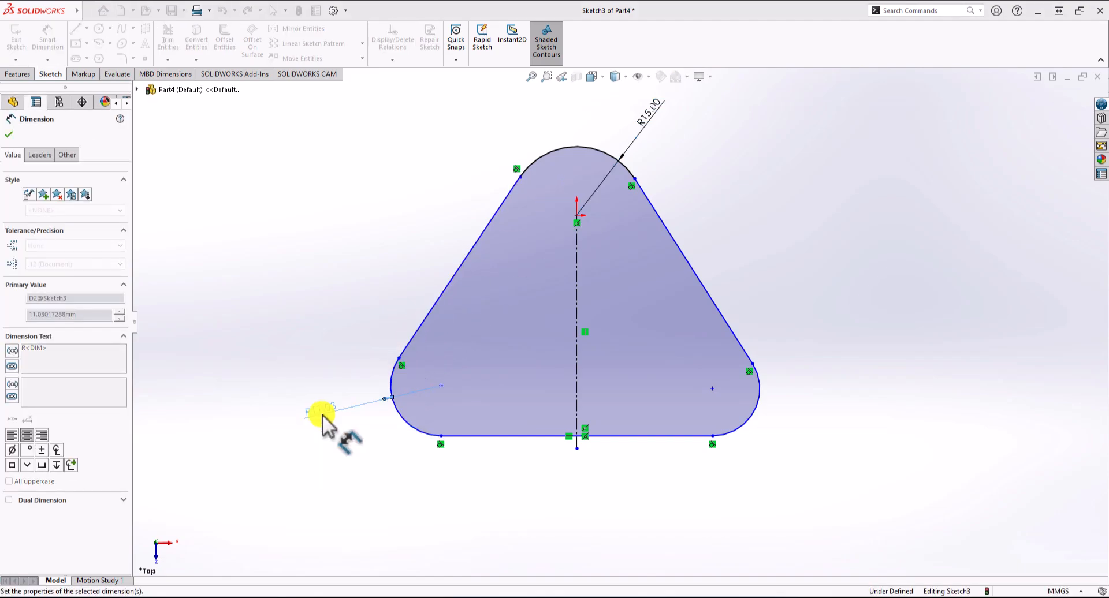
# Dimension the lower-right corner arc's radius and set it to 15 mm.
pyautogui.click(760, 406)
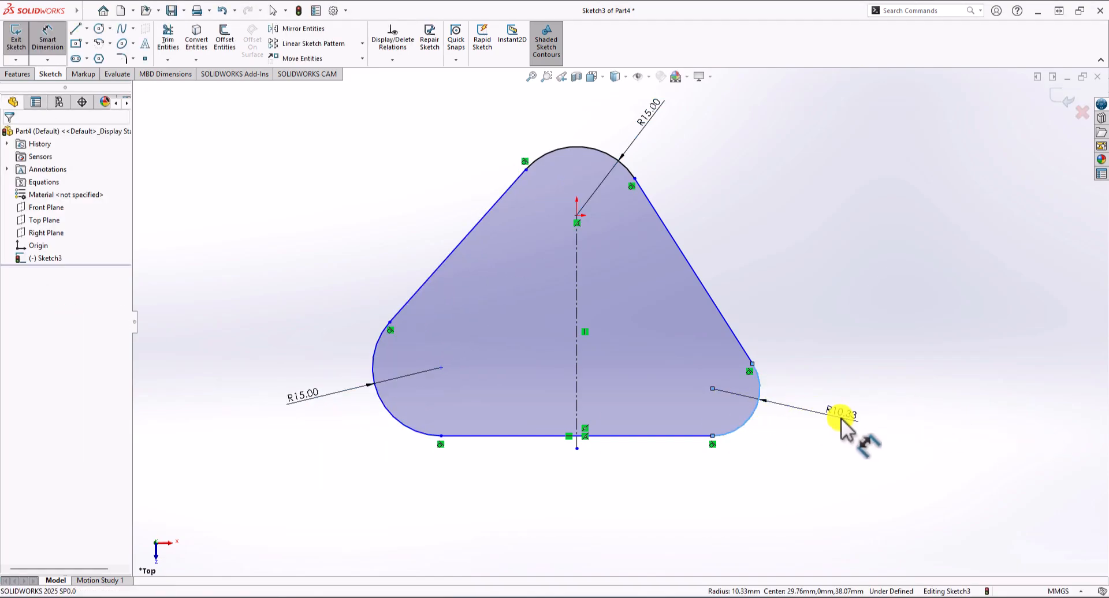
pyautogui.click(841, 418)
pyautogui.write('15')
pyautogui.press('Return')
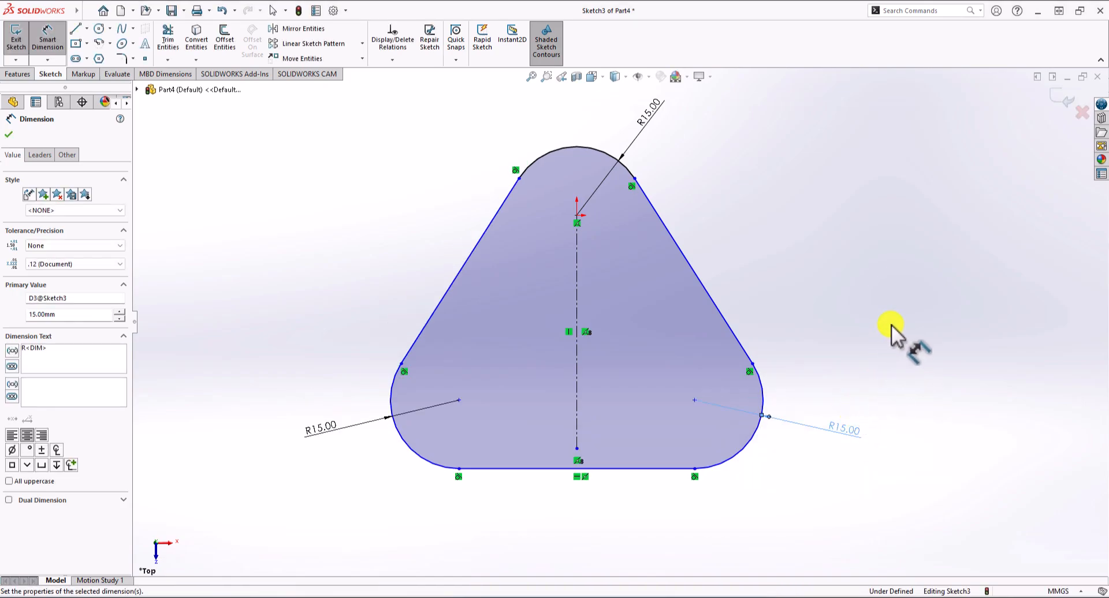
# Dimension the vertical distance from the origin to the lower-left arc's center and set it to 60 mm.
pyautogui.click(577, 216)
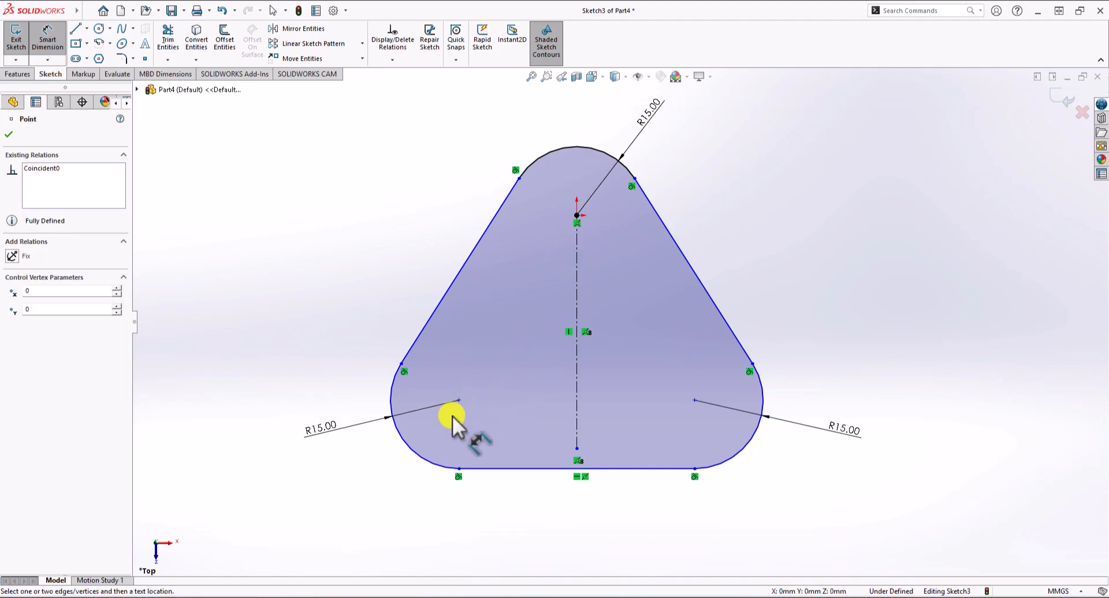
pyautogui.click(458, 400)
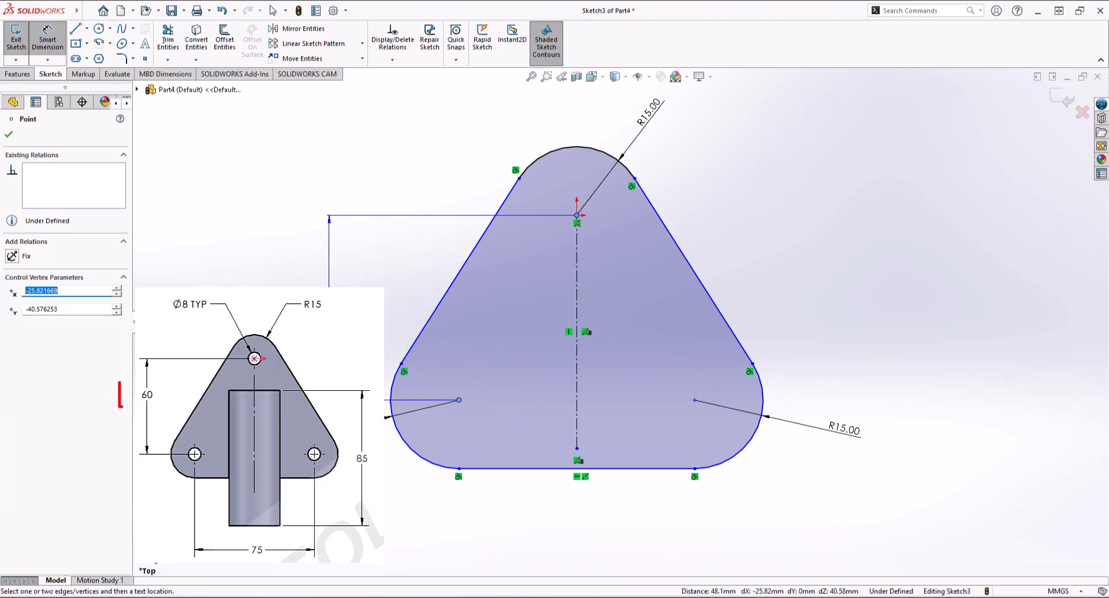
pyautogui.click(309, 308)
pyautogui.write('60')
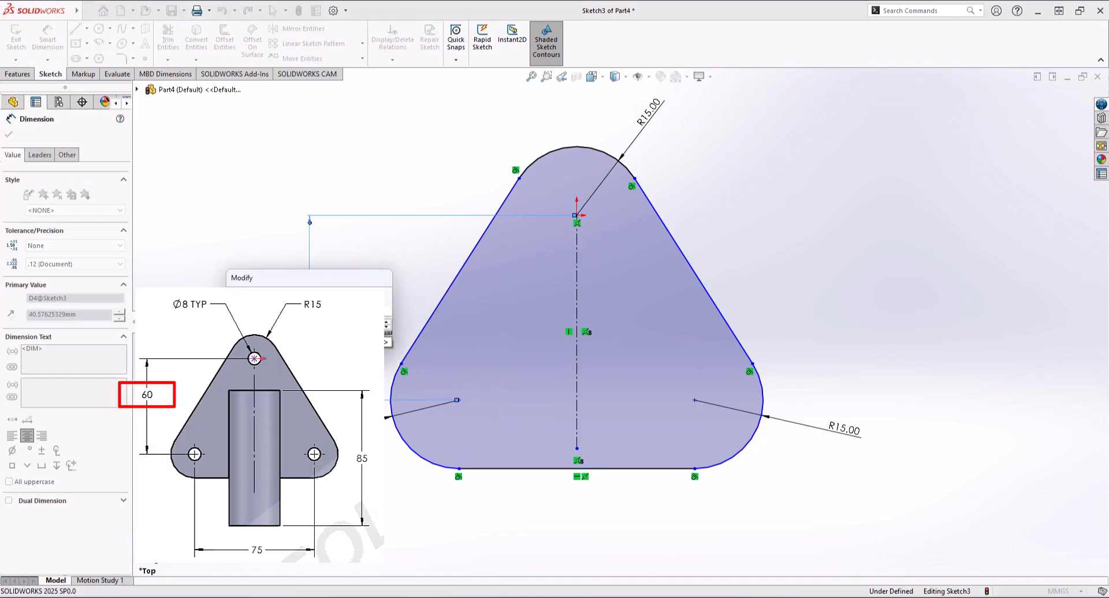
pyautogui.press('Return')
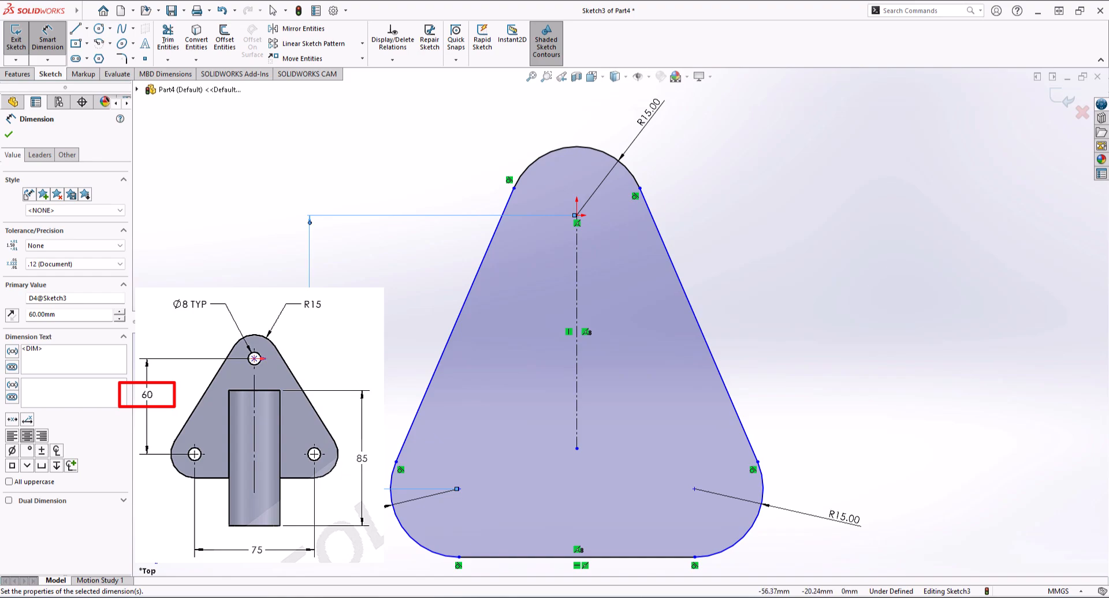
# Dimension the horizontal distance between the two lower arc centers and set it to 75 mm.
pyautogui.scroll(3, 642, 433)
pyautogui.scroll(-2, 640, 421)
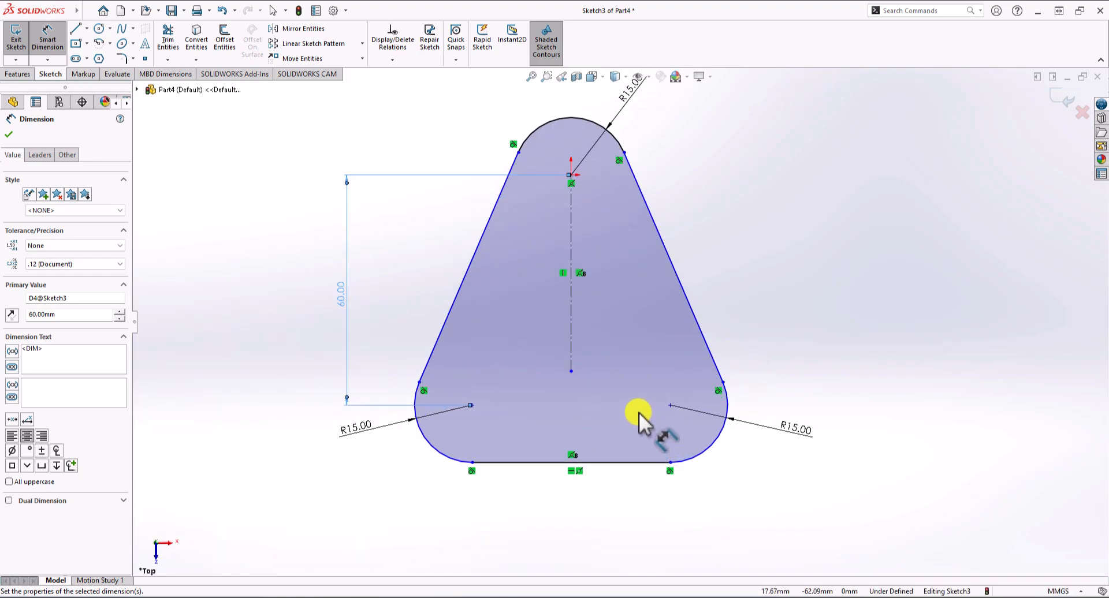
pyautogui.click(472, 405)
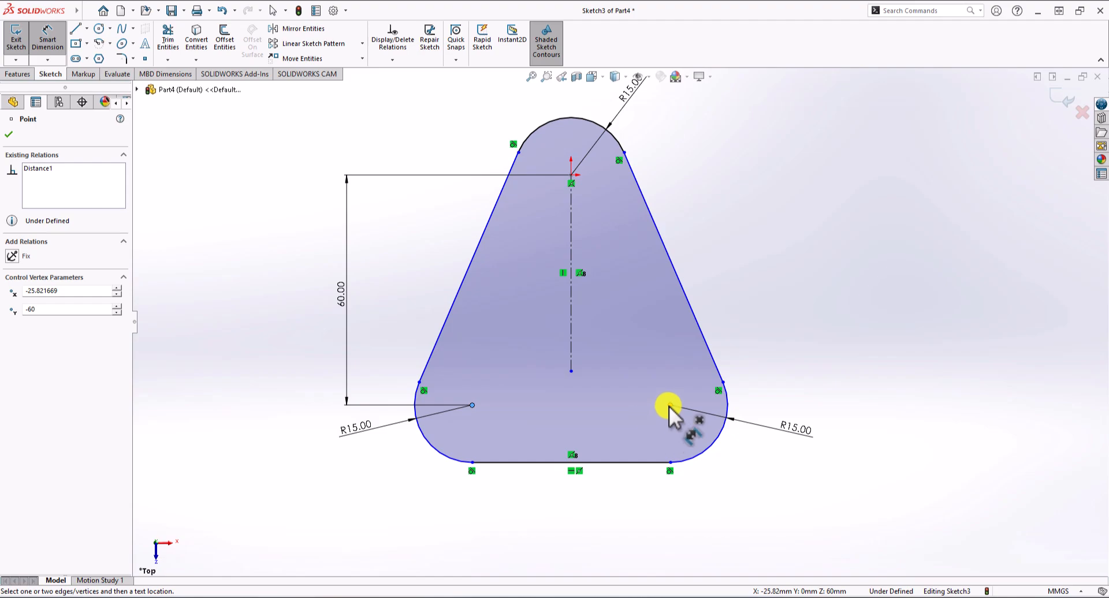
pyautogui.click(669, 407)
pyautogui.click(559, 518)
pyautogui.write('75')
pyautogui.press('Return')
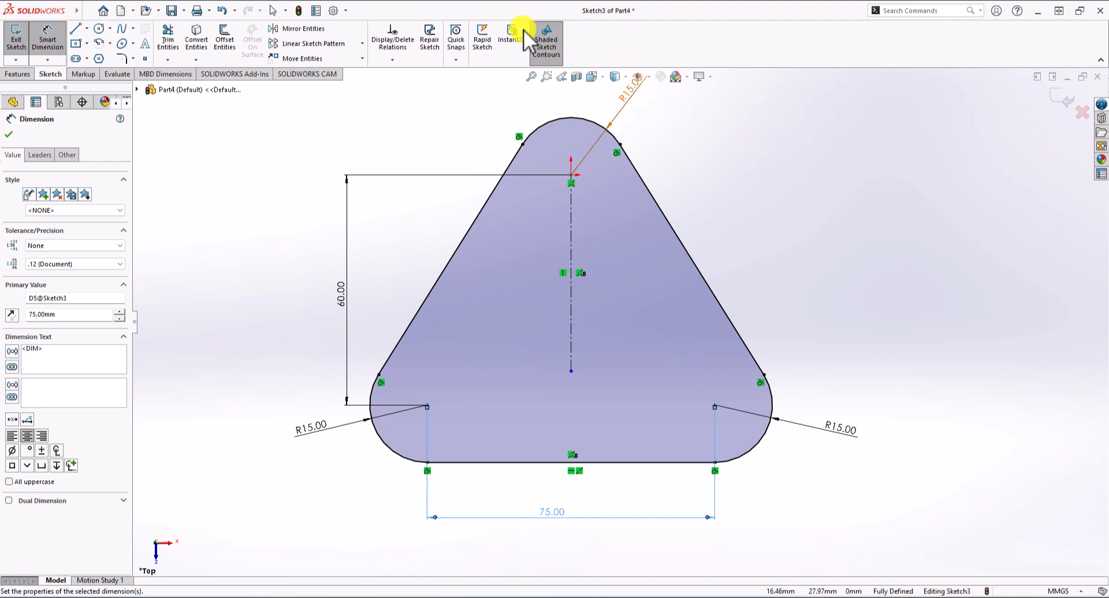
# Sketch three circles centered on the corner arc centers, with diameters of about 11 mm (top), 12 mm (lower-left) and 16 mm (lower-right).
pyautogui.click(99, 29)
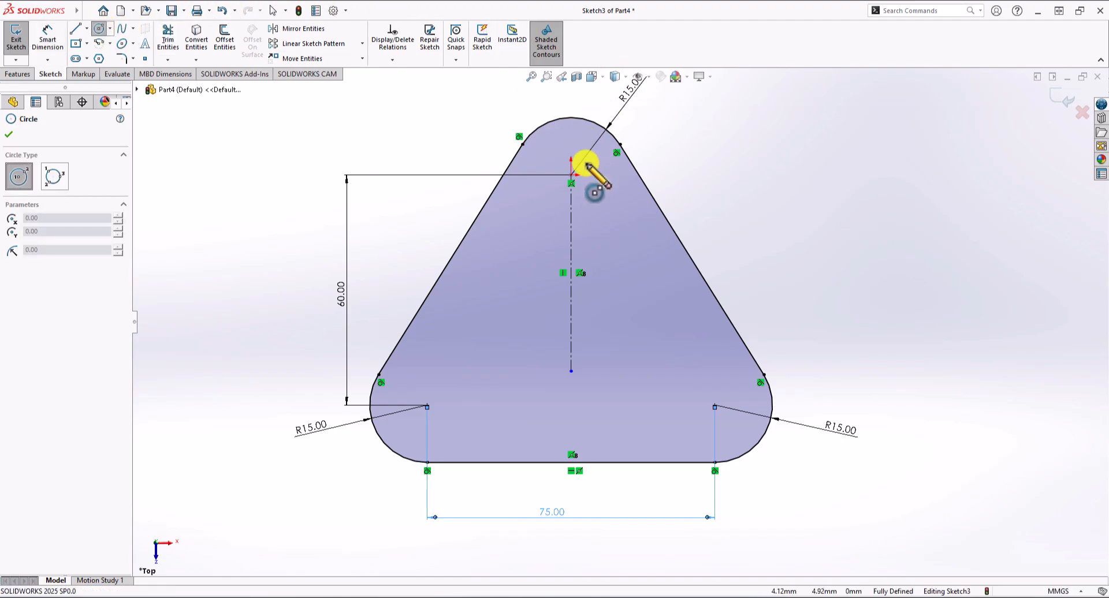
pyautogui.moveTo(570, 175); pyautogui.dragTo(558, 163)
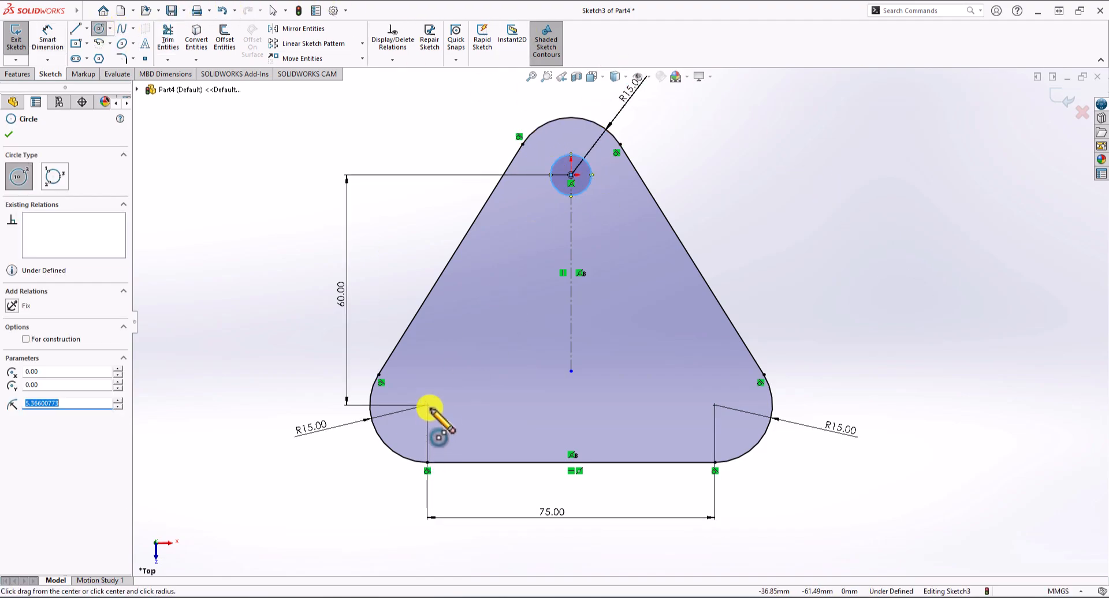
pyautogui.moveTo(427, 406); pyautogui.dragTo(443, 388)
pyautogui.moveTo(714, 405); pyautogui.dragTo(696, 382)
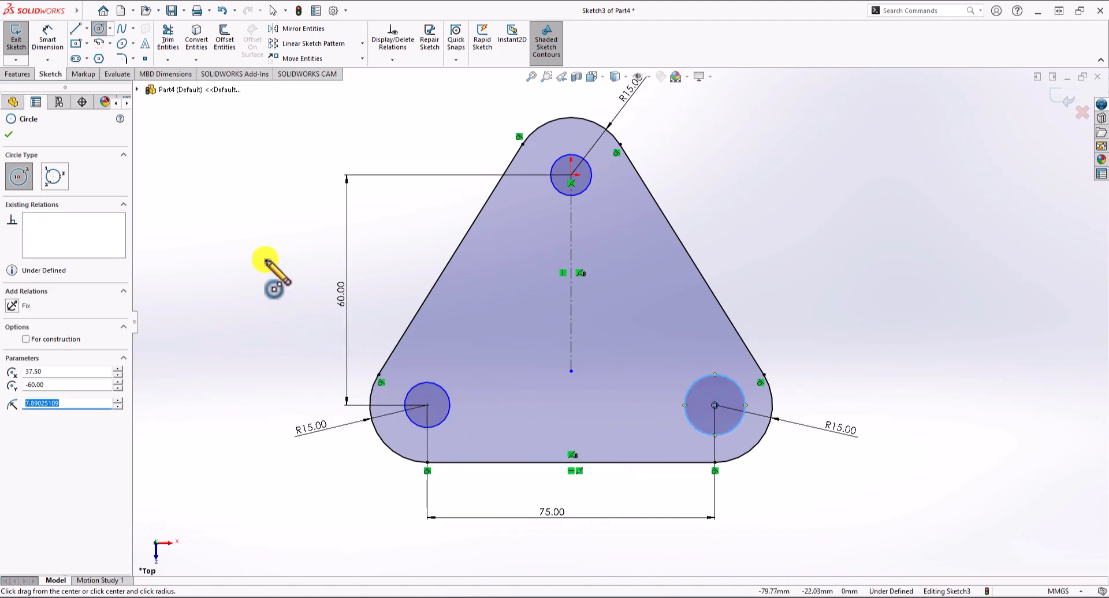
# Dimension the diameter of the top hole circle at the origin and set it to 8 mm.
pyautogui.click(49, 38)
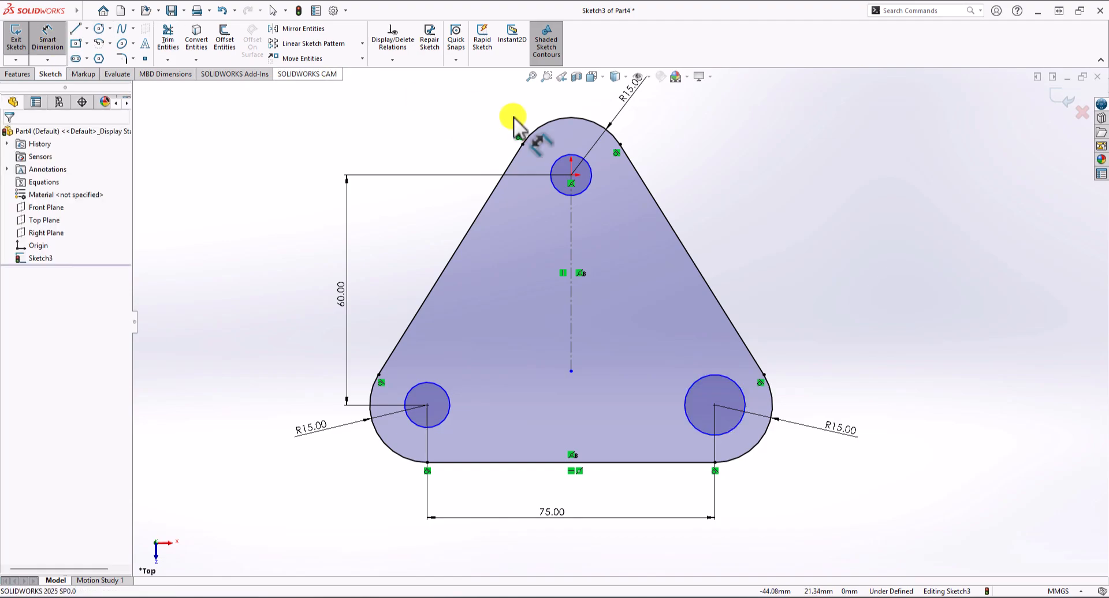
pyautogui.click(590, 170)
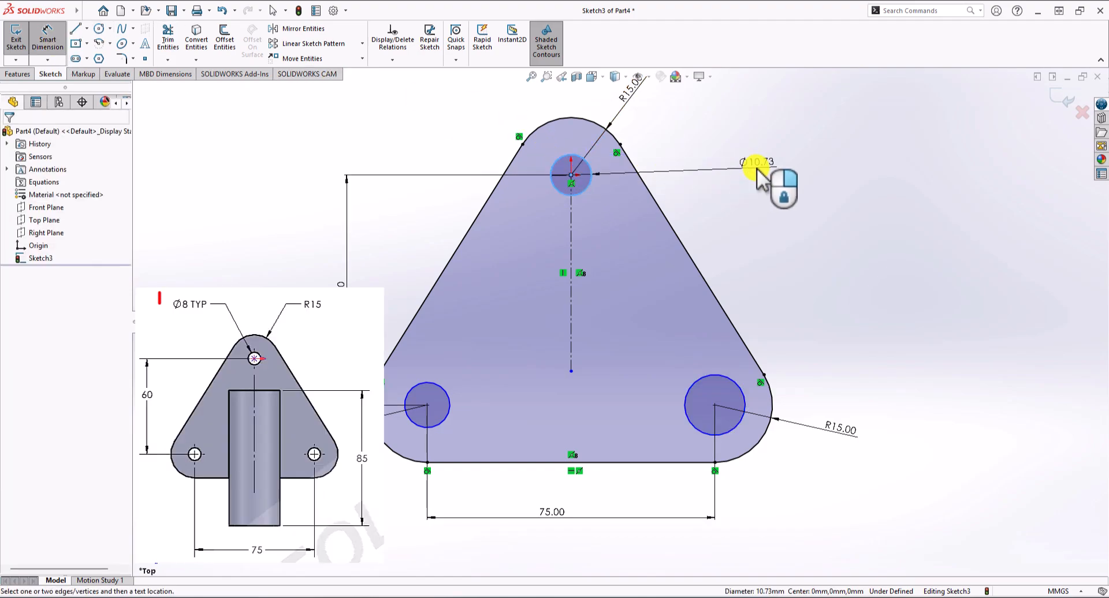
pyautogui.click(754, 170)
pyautogui.write('8')
pyautogui.press('Return')
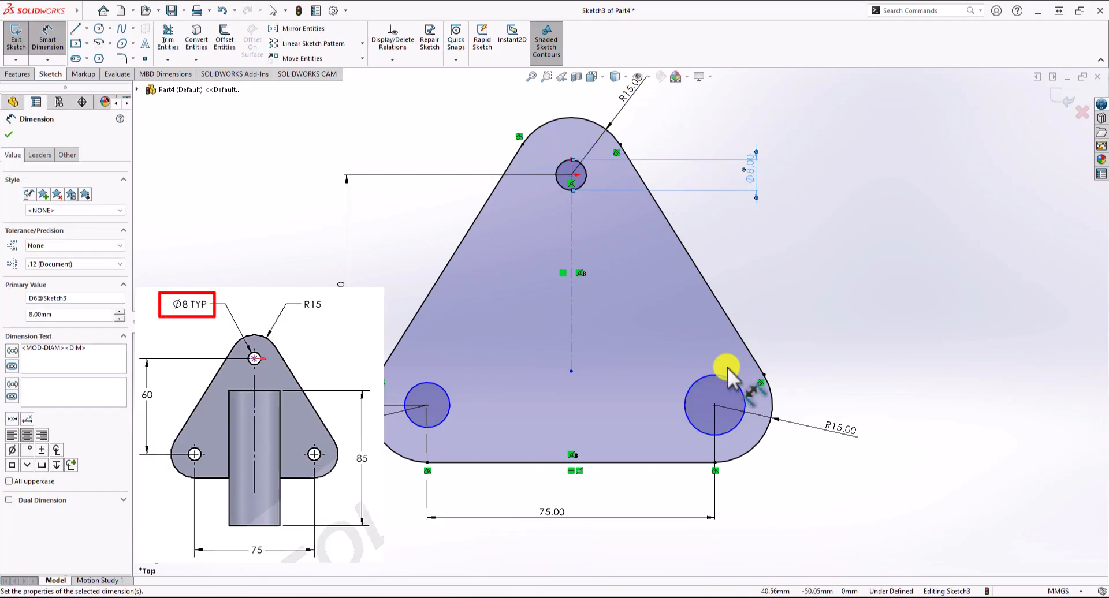
# Dimension the lower-right hole circle's diameter and set it to 8 mm.
pyautogui.click(727, 382)
pyautogui.click(816, 315)
pyautogui.write('8')
pyautogui.press('Return')
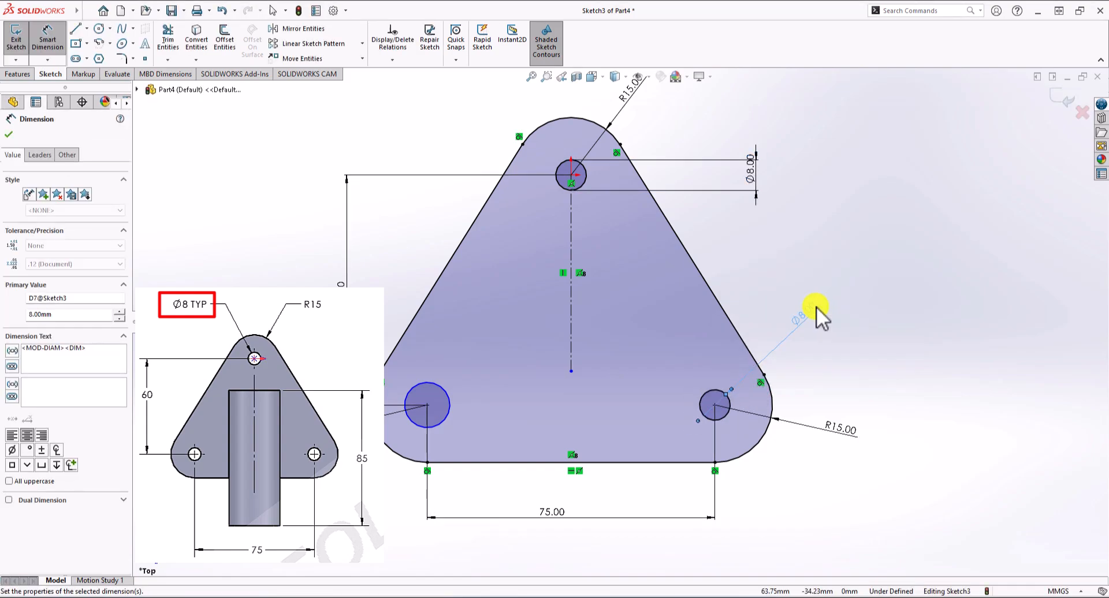
# Dimension the lower-left hole circle's diameter and set it to 8 mm.
pyautogui.click(428, 386)
pyautogui.click(399, 254)
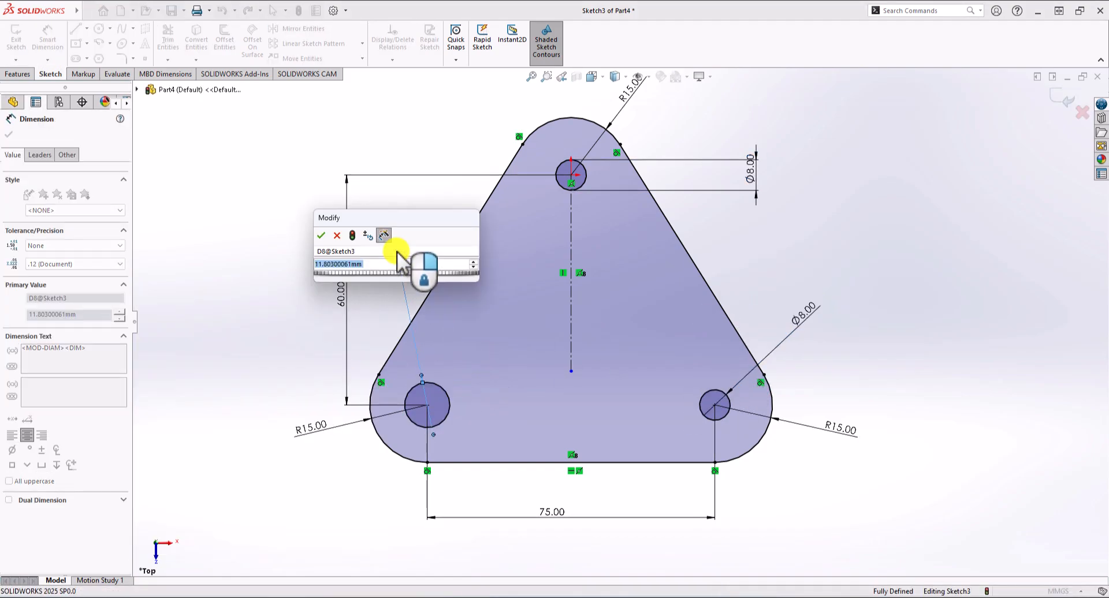
pyautogui.write('8')
pyautogui.press('Return')
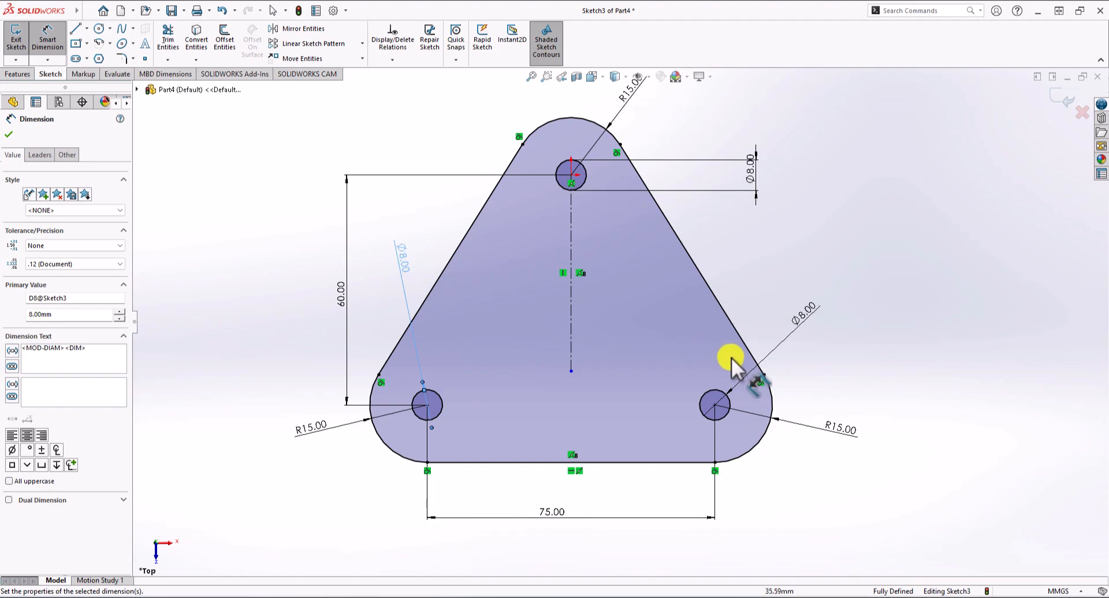
pyautogui.click(726, 404)
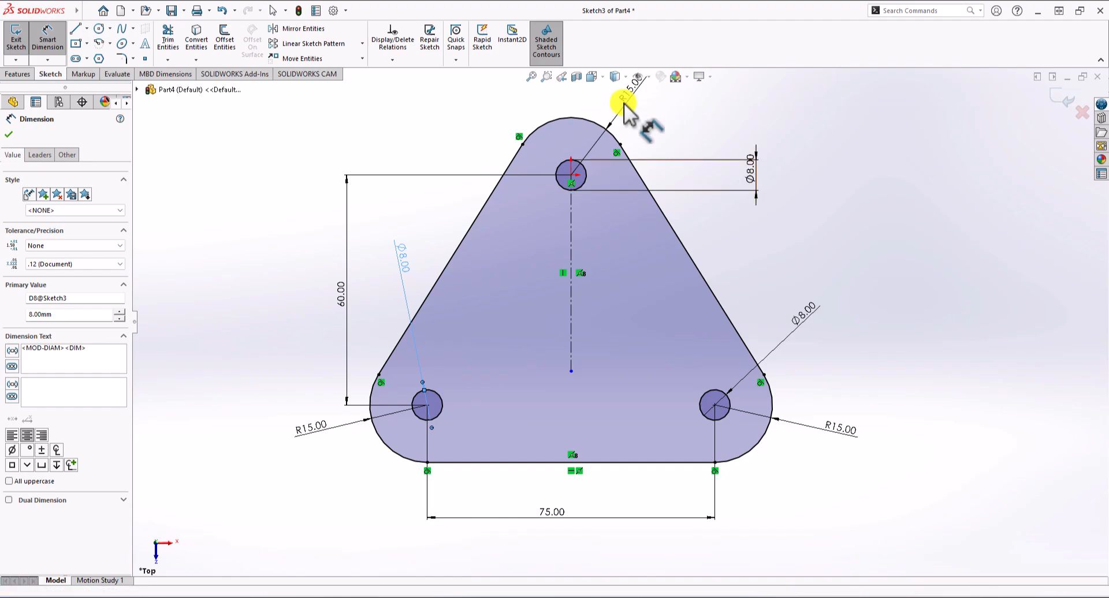
# Extrude the plate profile with its three holes as a blind boss 10 mm thick.
pyautogui.click(17, 74)
pyautogui.click(22, 42)
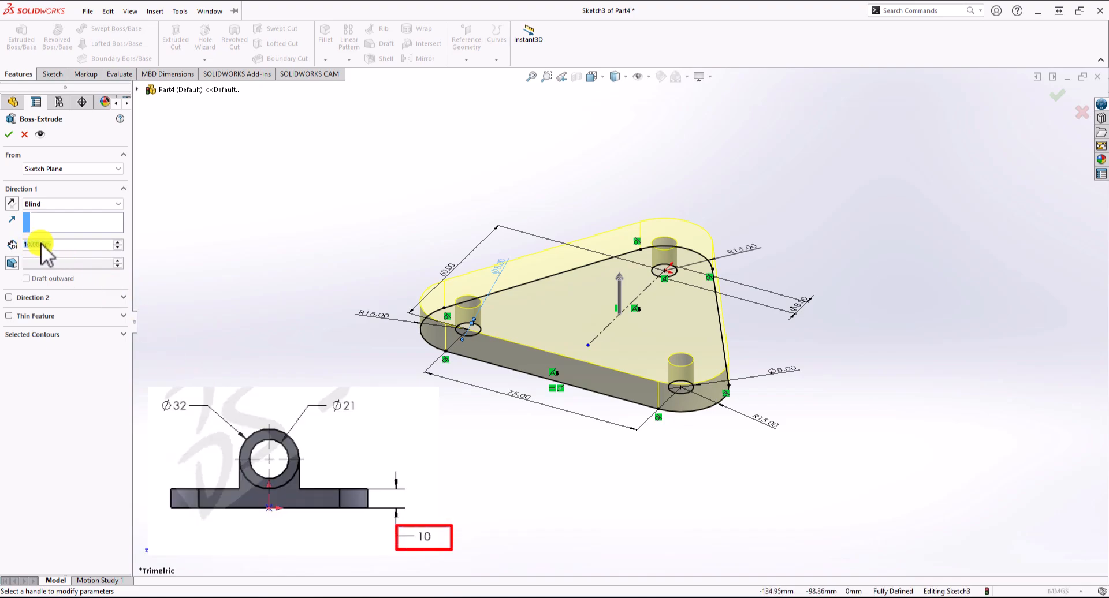
pyautogui.click(8, 134)
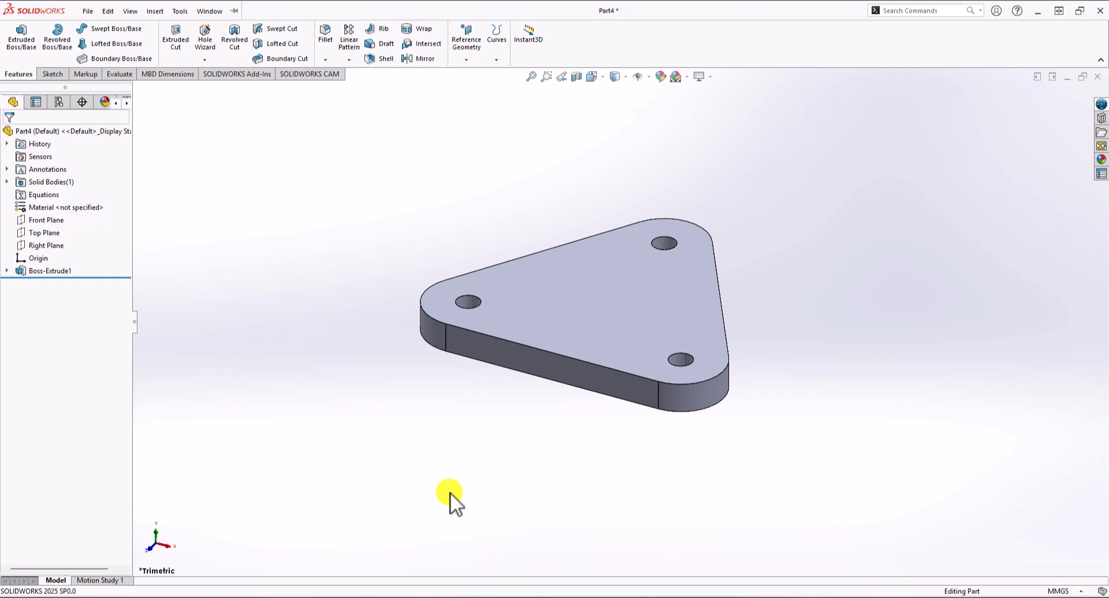
# Start a new sketch on the long straight front side face of the plate.
pyautogui.click(58, 76)
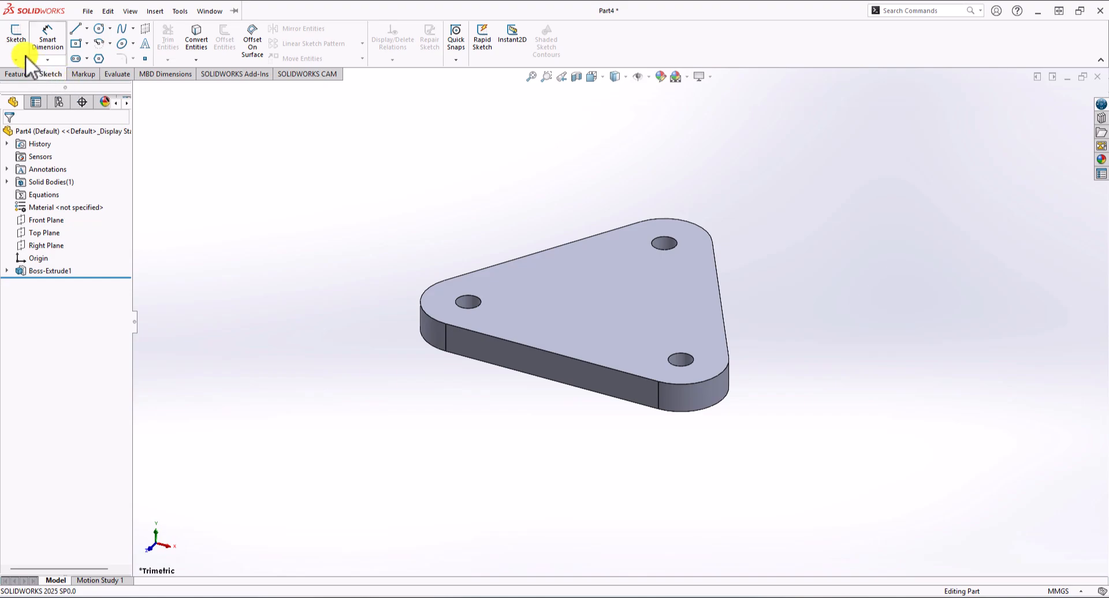
pyautogui.click(18, 39)
pyautogui.click(532, 361)
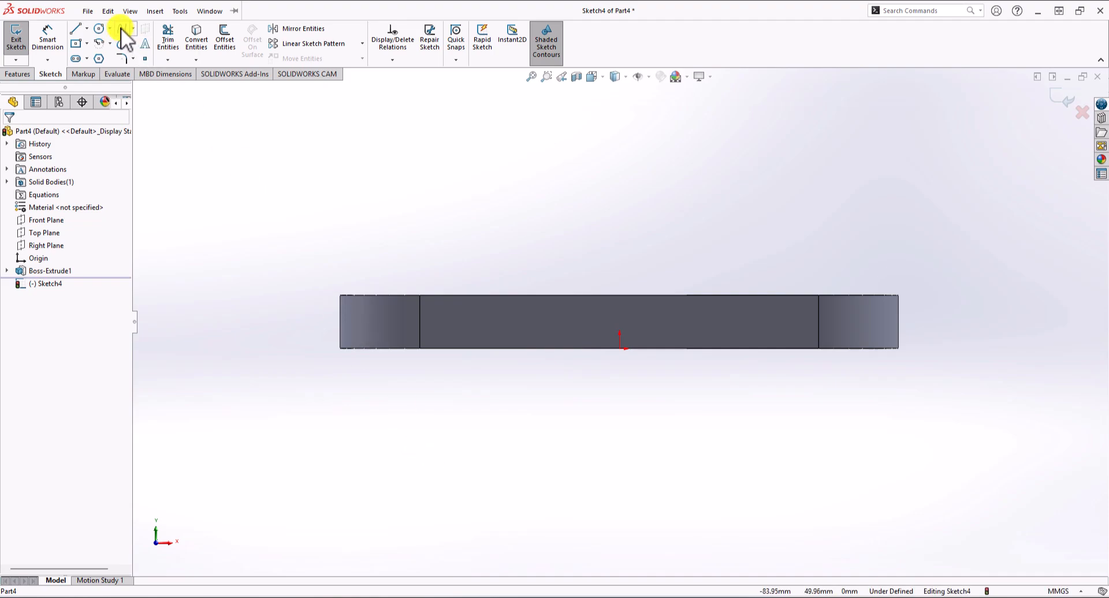
# Sketch two concentric circles centered about 20 mm directly above the origin, with radii of about 7 mm and 15 mm.
pyautogui.click(100, 28)
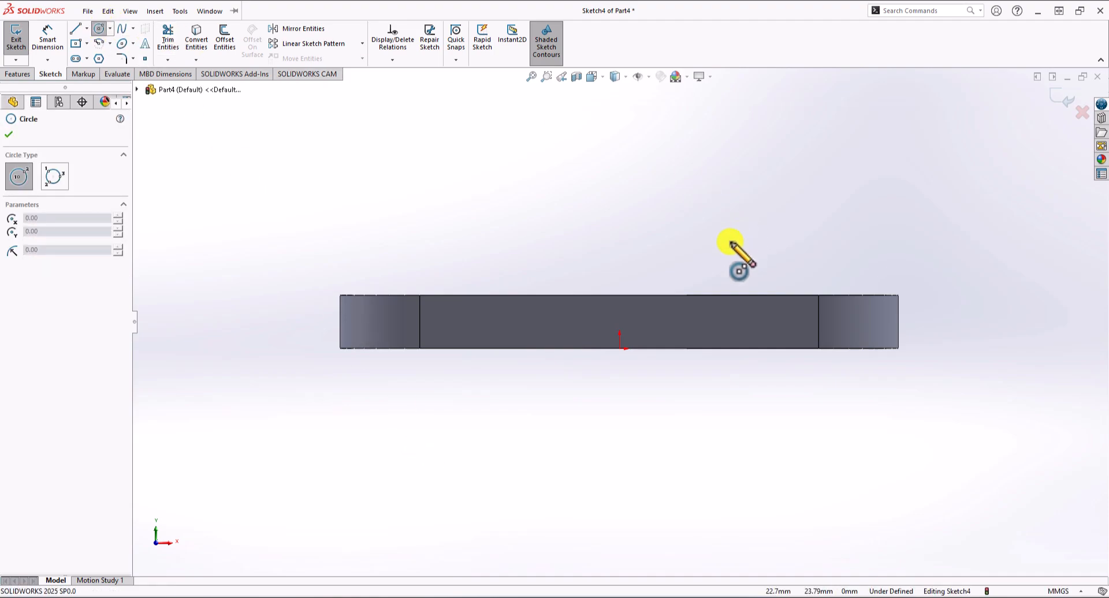
pyautogui.click(620, 238)
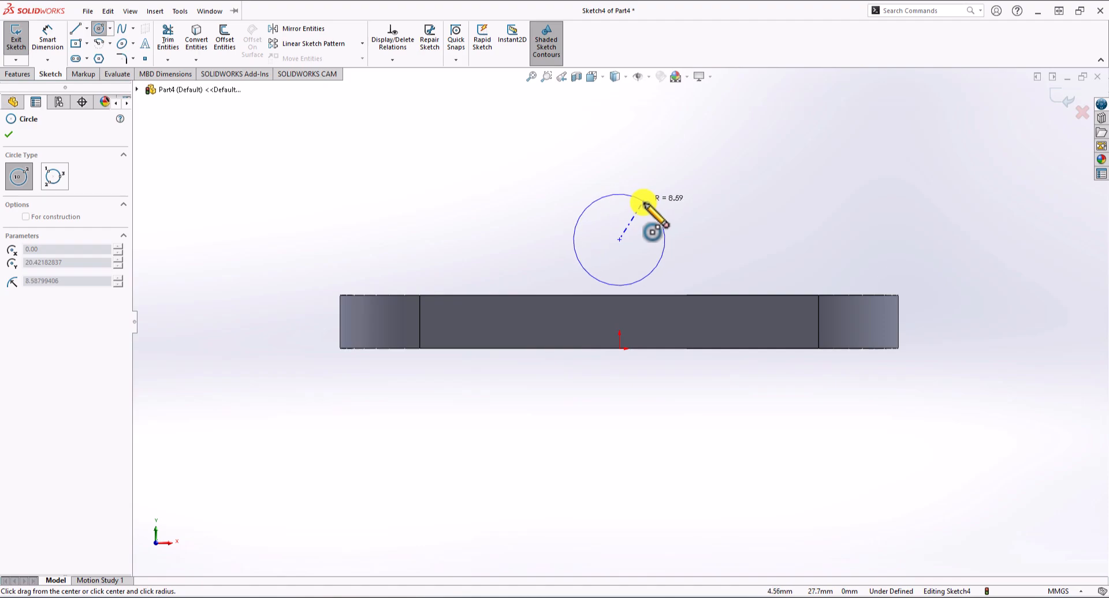
pyautogui.click(642, 209)
pyautogui.click(620, 240)
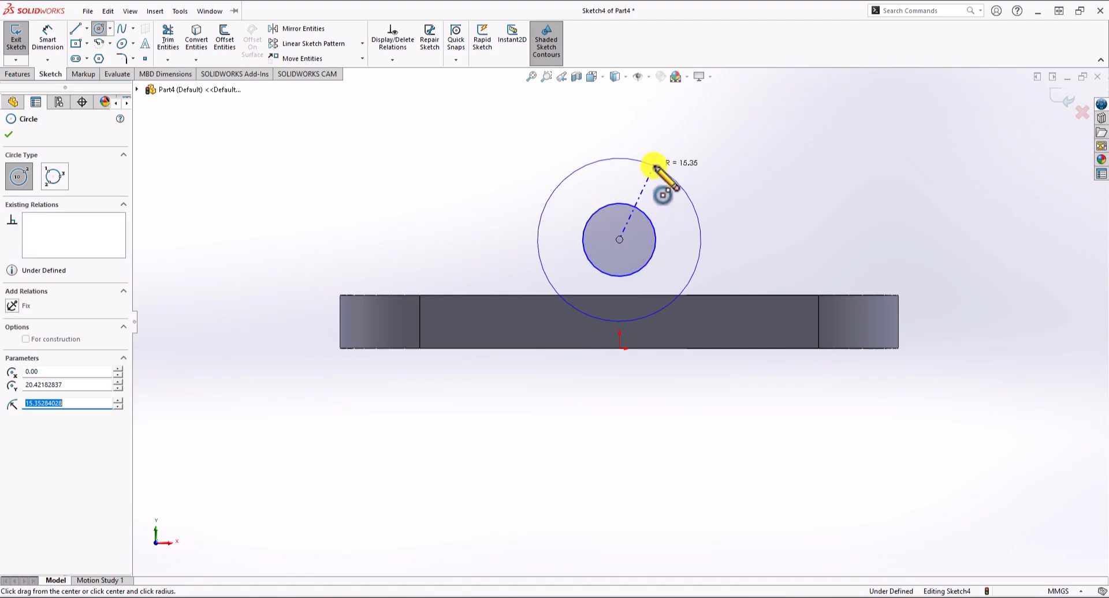
pyautogui.click(657, 167)
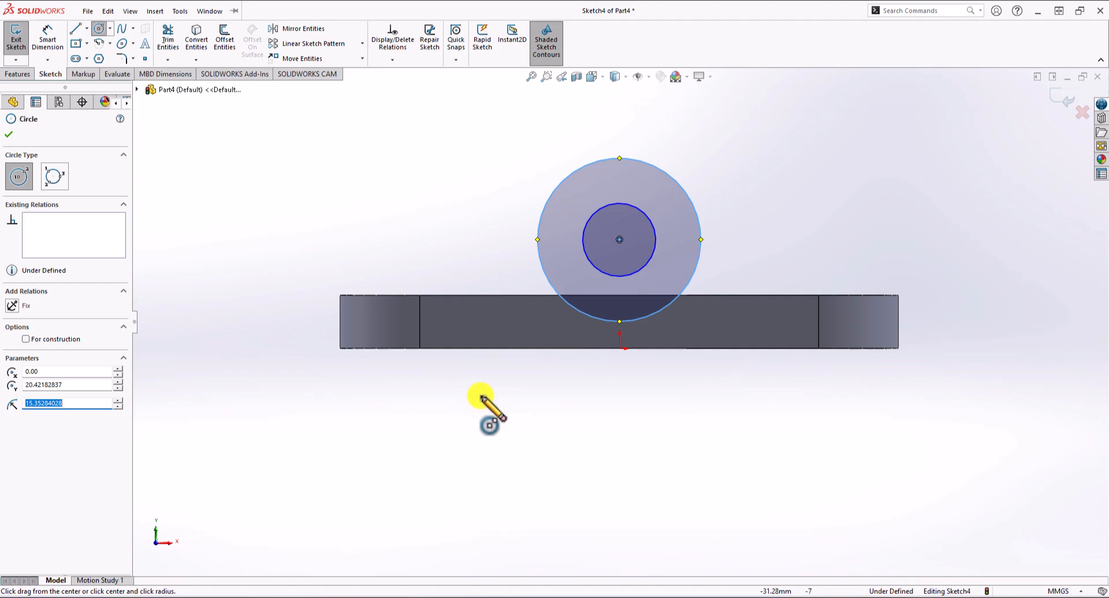
pyautogui.press('Escape')
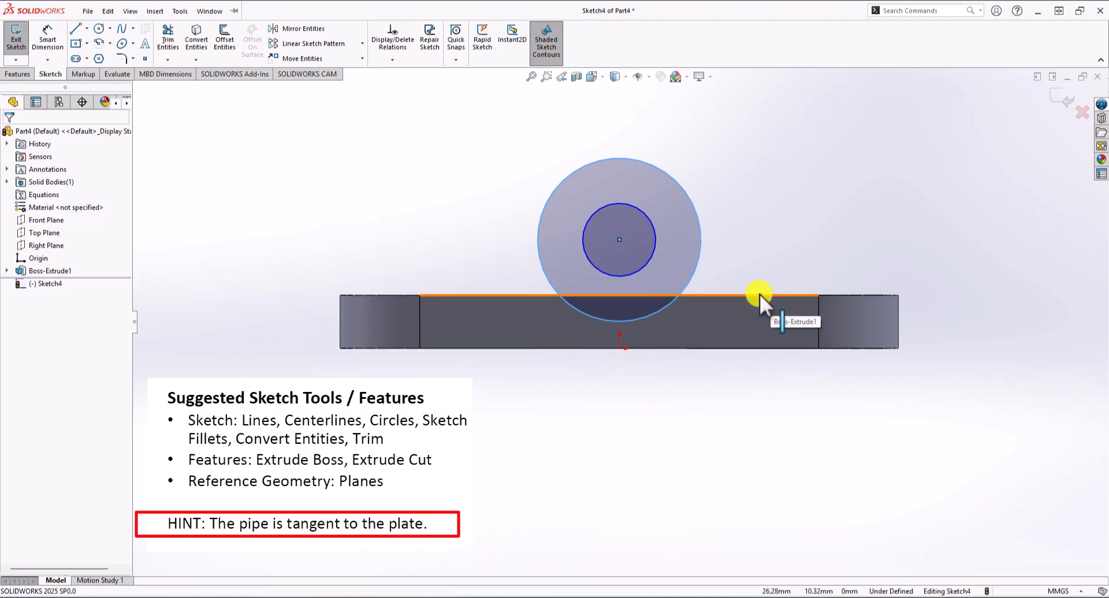
# Make the outer circle tangent to the plate's upper front edge.
pyautogui.click(698, 214)
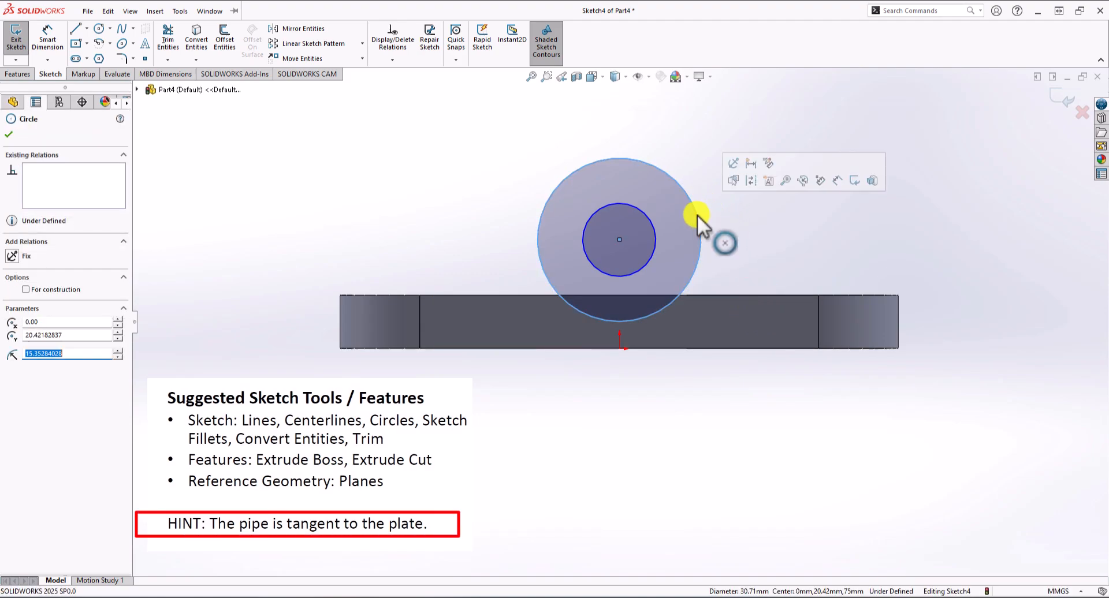
pyautogui.keyDown('ctrl'); pyautogui.click(761, 295); pyautogui.keyUp('ctrl')
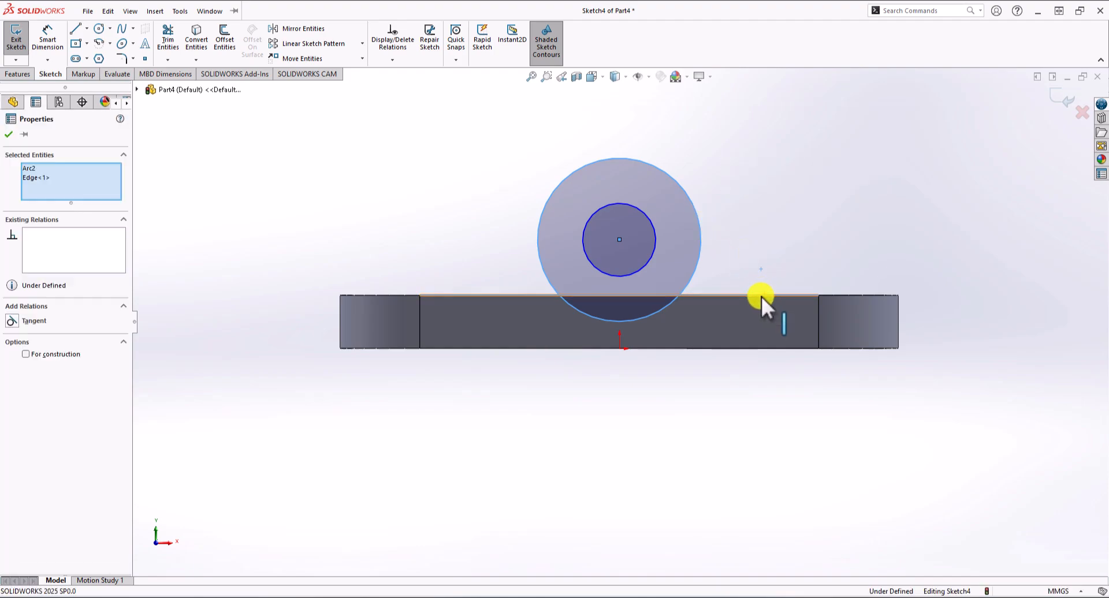
pyautogui.click(11, 321)
pyautogui.click(805, 268)
# Dimension the outer circle's diameter and set it to 32 mm.
pyautogui.scroll(2, 806, 268)
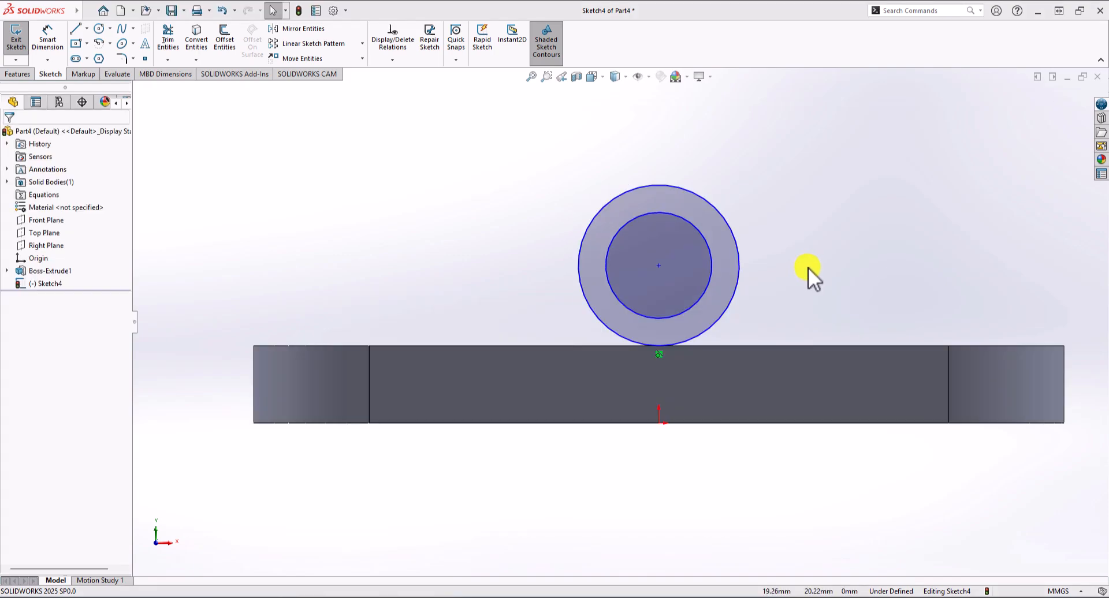
pyautogui.click(48, 39)
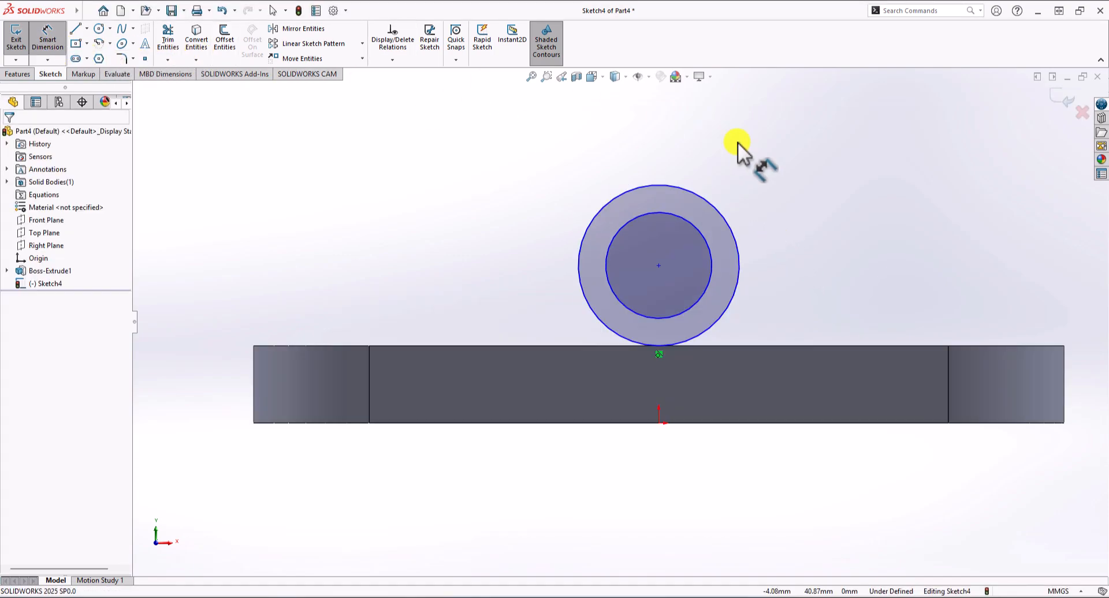
pyautogui.click(725, 214)
pyautogui.click(883, 249)
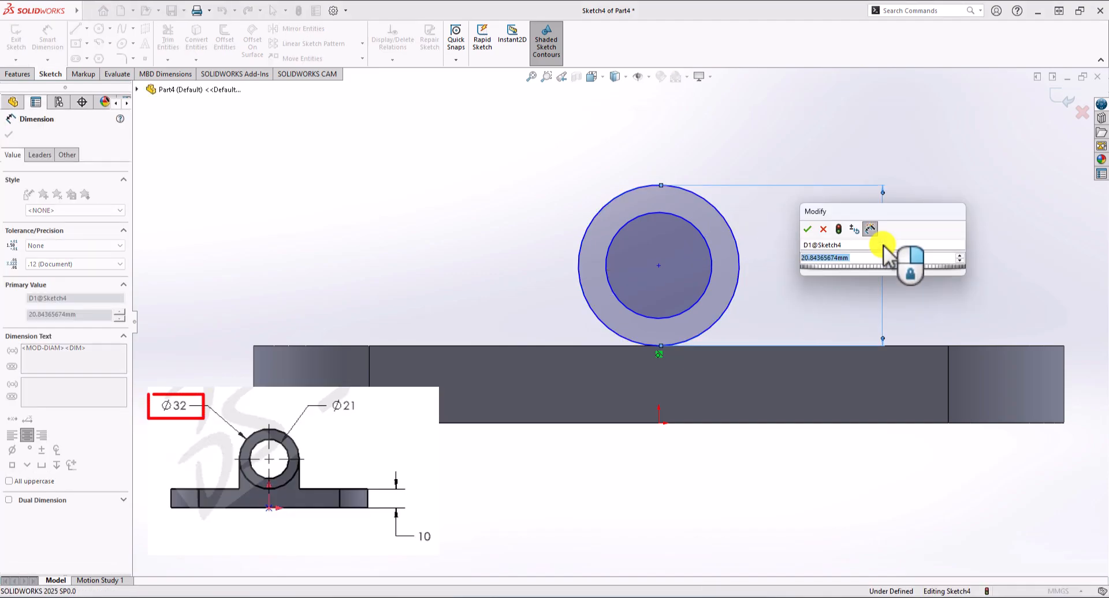
pyautogui.write('32')
pyautogui.press('Return')
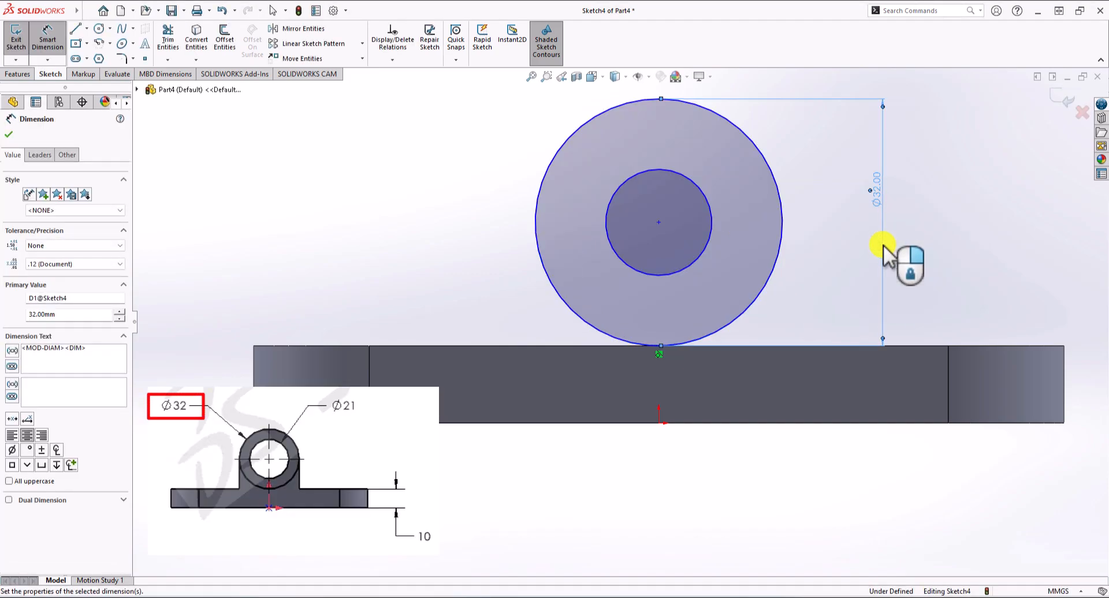
# Dimension the inner circle's diameter, set it to 21 mm and finish dimensioning.
pyautogui.click(711, 216)
pyautogui.click(839, 232)
pyautogui.write('21')
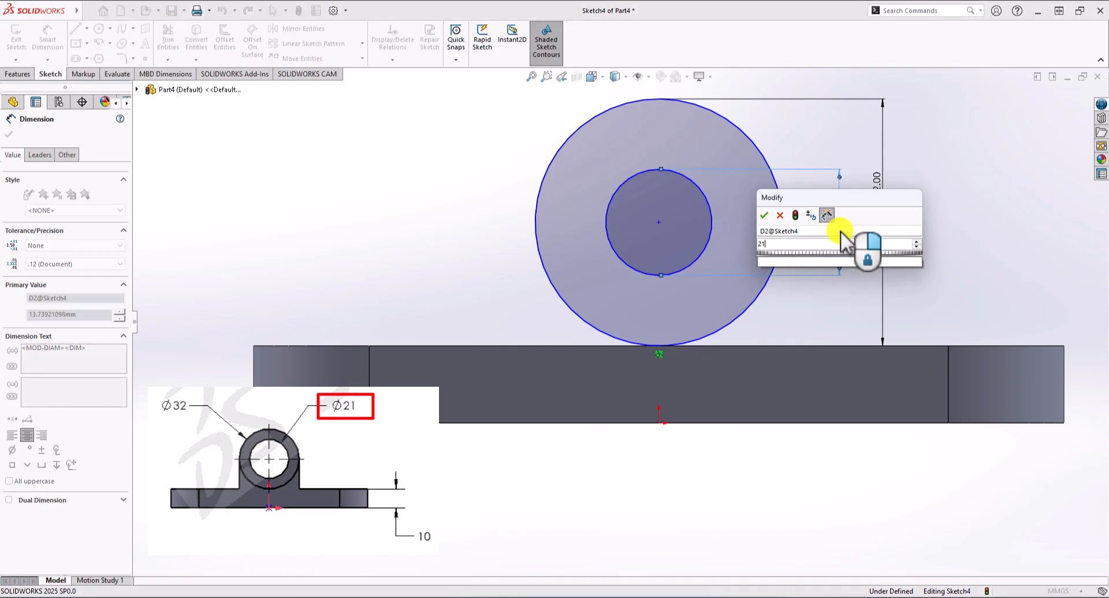
pyautogui.press('Return')
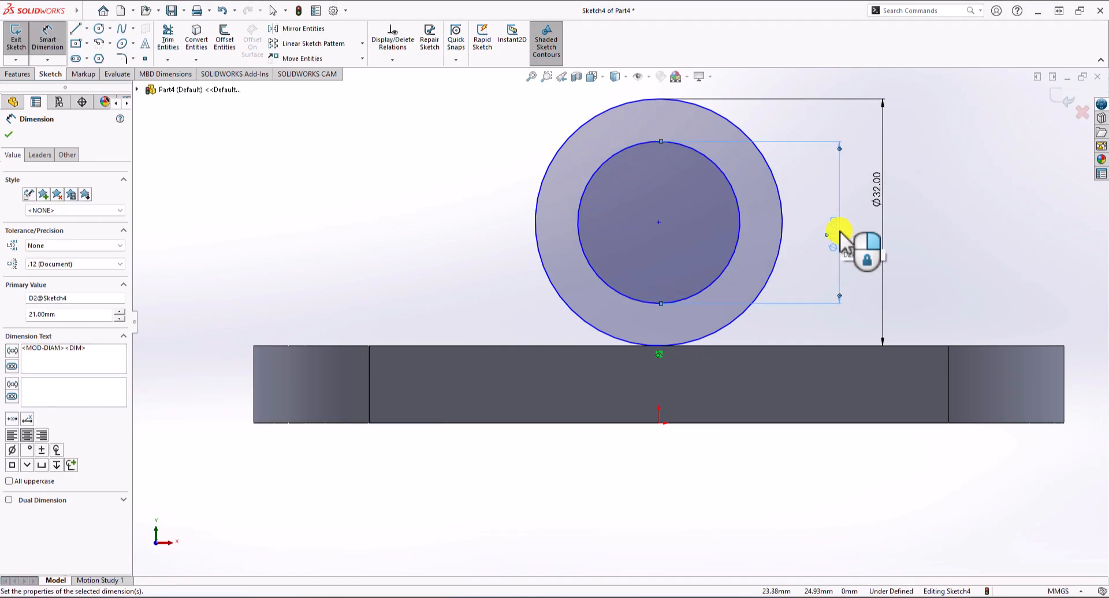
pyautogui.scroll(3, 841, 234)
pyautogui.press('Escape')
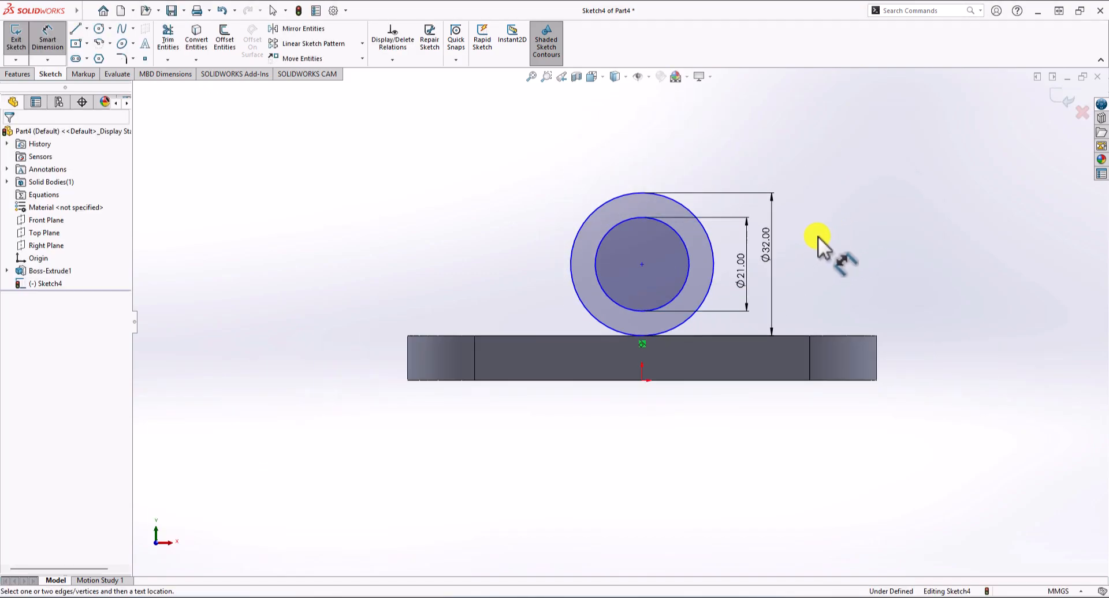
pyautogui.press('Escape')
pyautogui.scroll(-1, 795, 259)
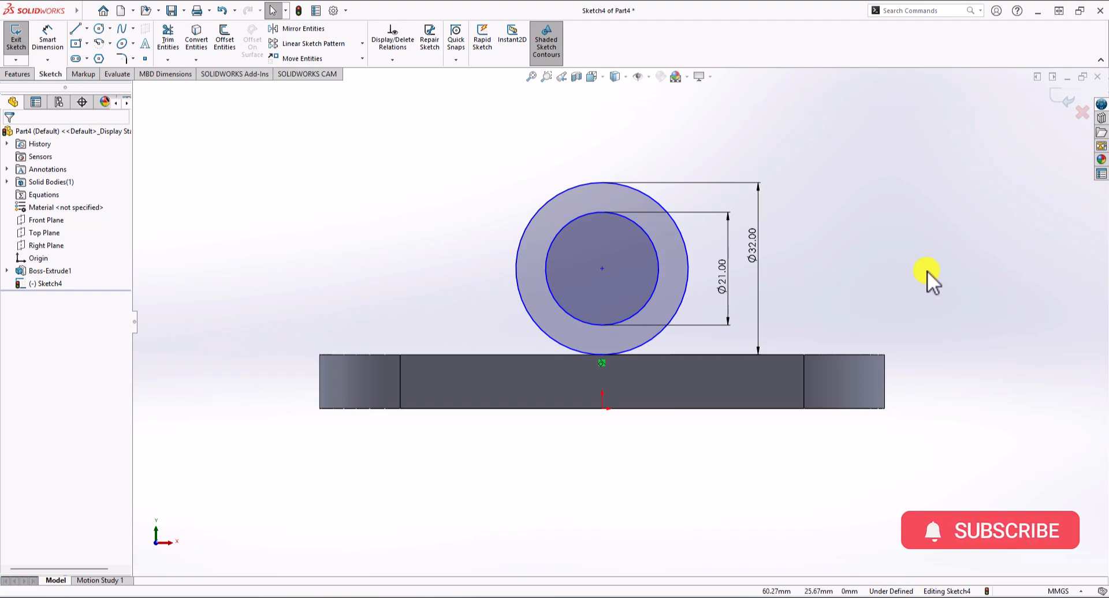
# Drag the circles' shared center sideways, then align it with the origin using a Vertical relation.
pyautogui.moveTo(602, 268); pyautogui.dragTo(787, 278)
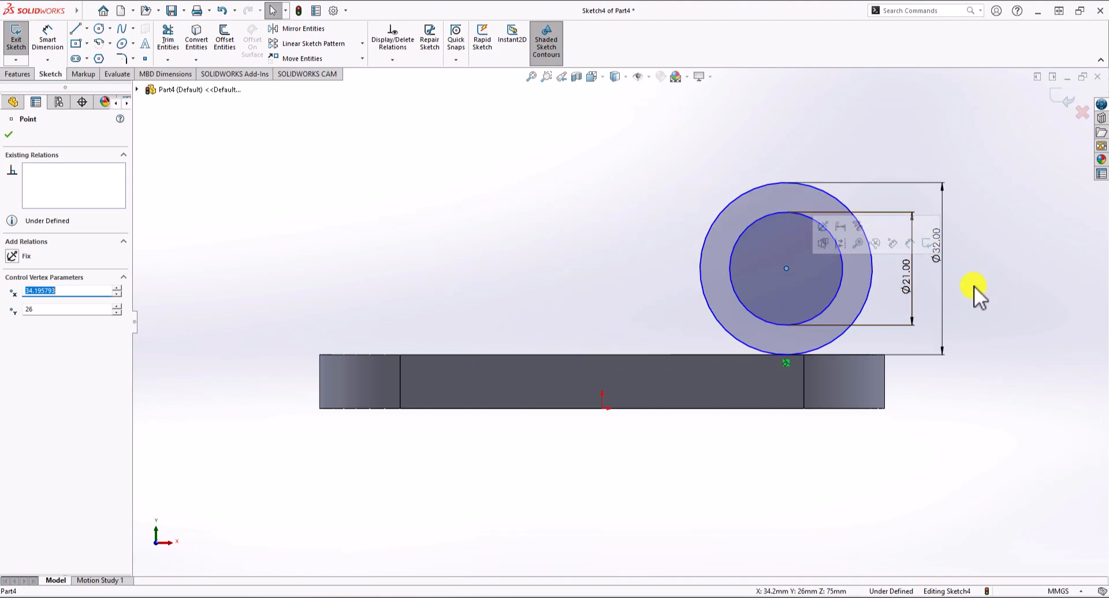
pyautogui.click(1004, 313)
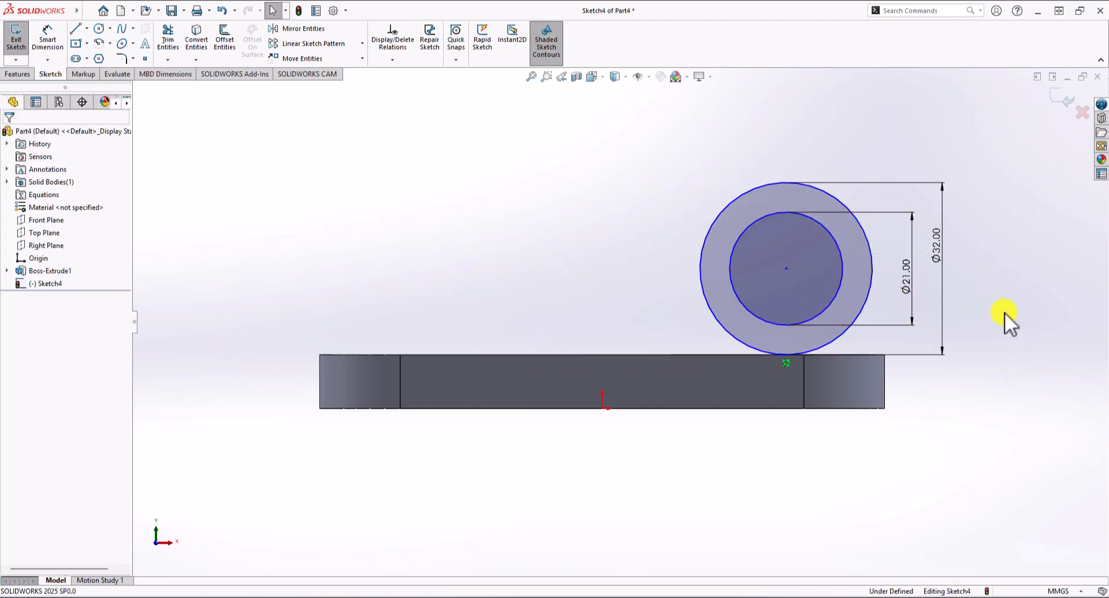
pyautogui.click(785, 269)
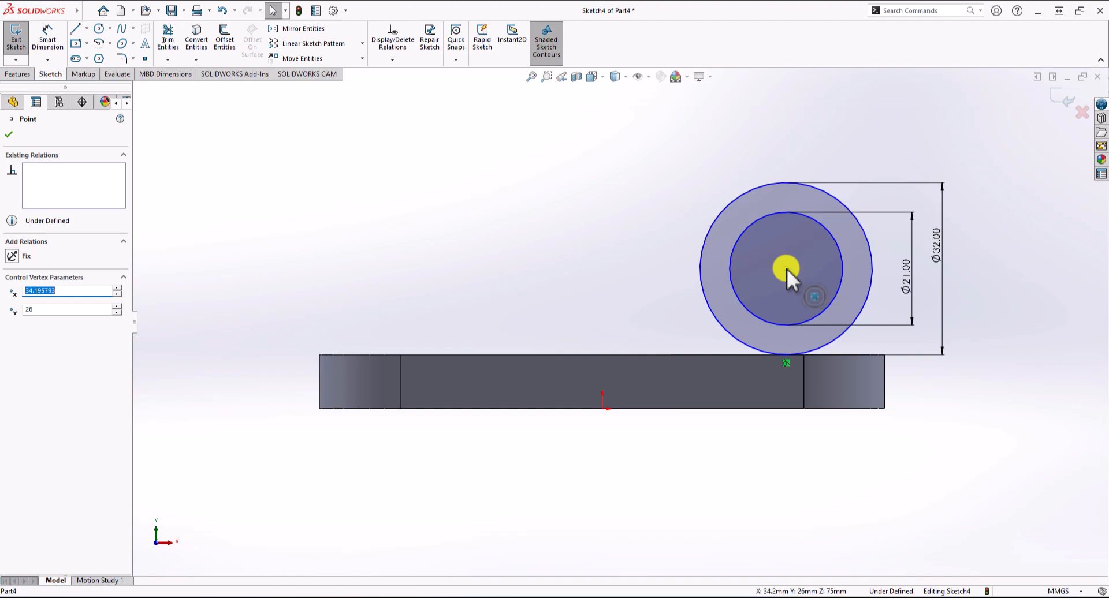
pyautogui.keyDown('ctrl'); pyautogui.click(602, 408); pyautogui.keyUp('ctrl')
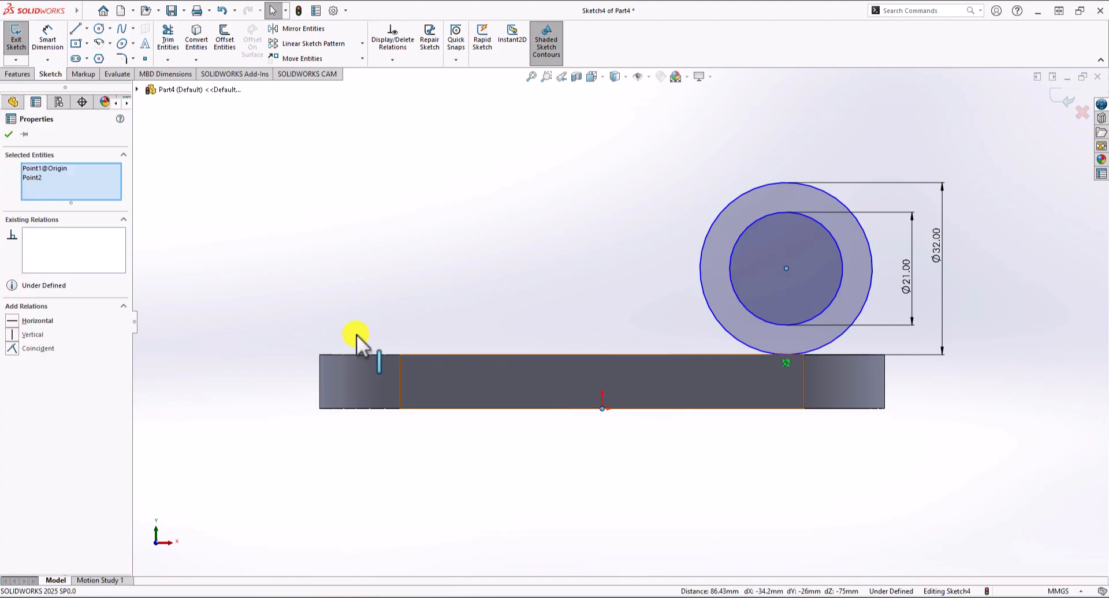
pyautogui.click(14, 335)
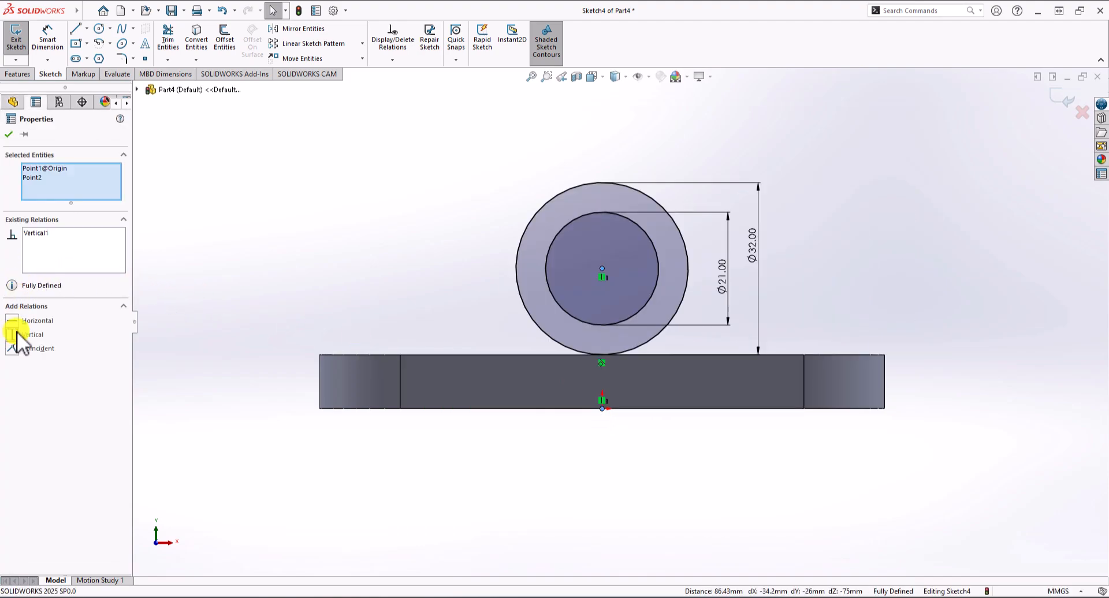
pyautogui.click(985, 214)
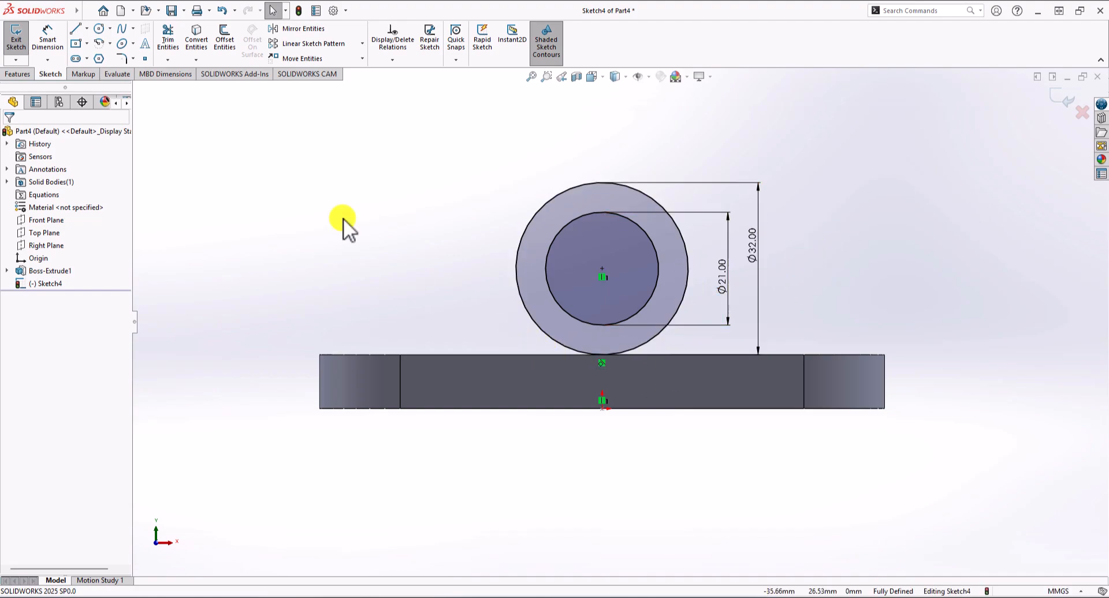
# Sketch connected lines from the outer circle's left extreme down to the plate's upper edge, along it, and up to the circle's right extreme.
pyautogui.click(77, 30)
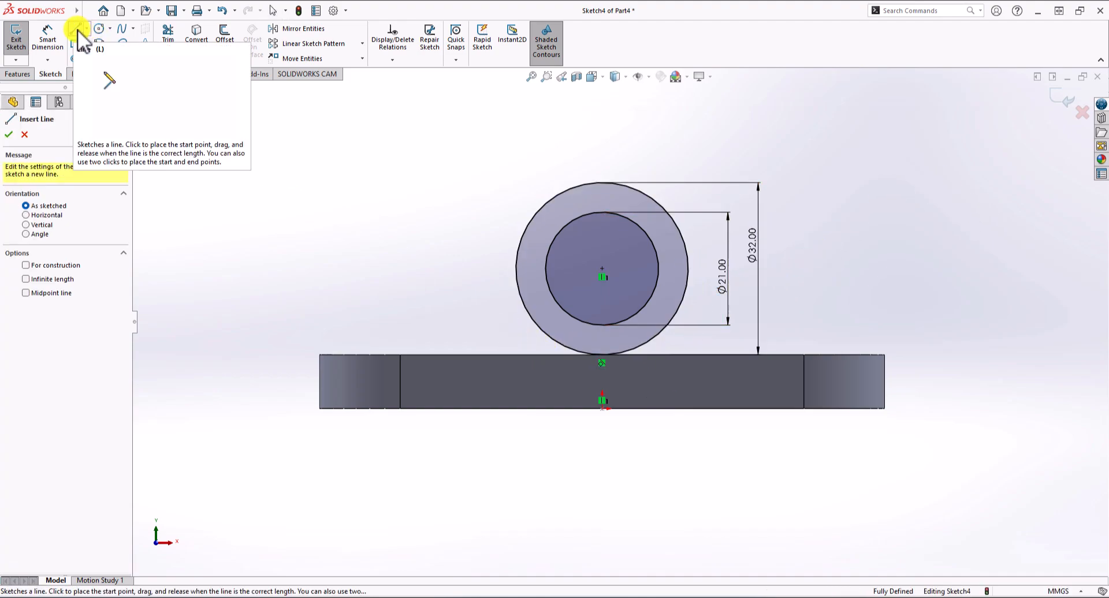
pyautogui.click(517, 269)
pyautogui.click(516, 355)
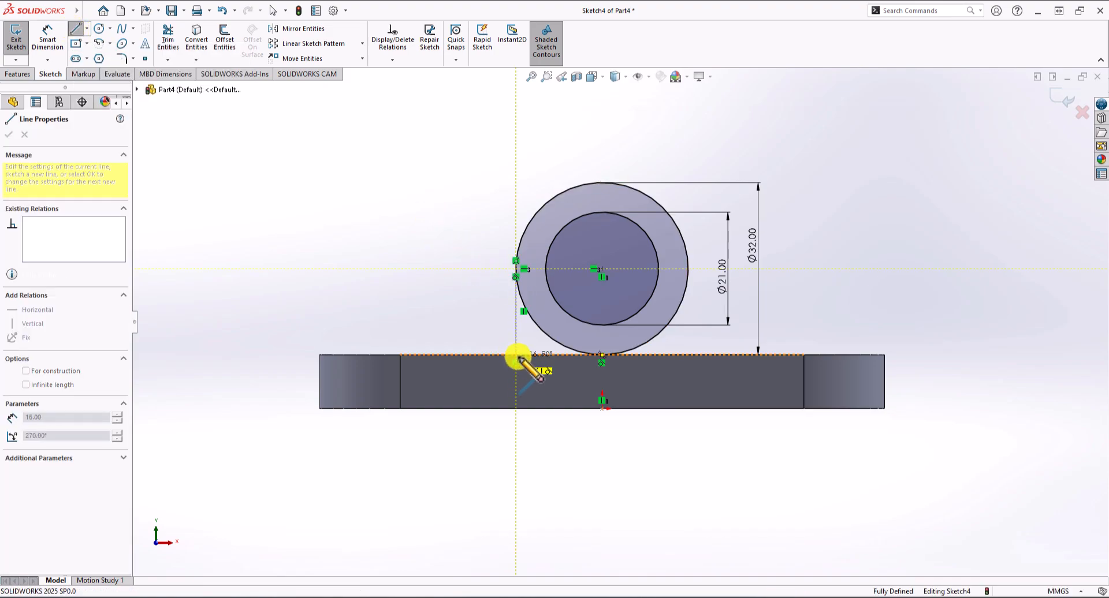
pyautogui.click(688, 355)
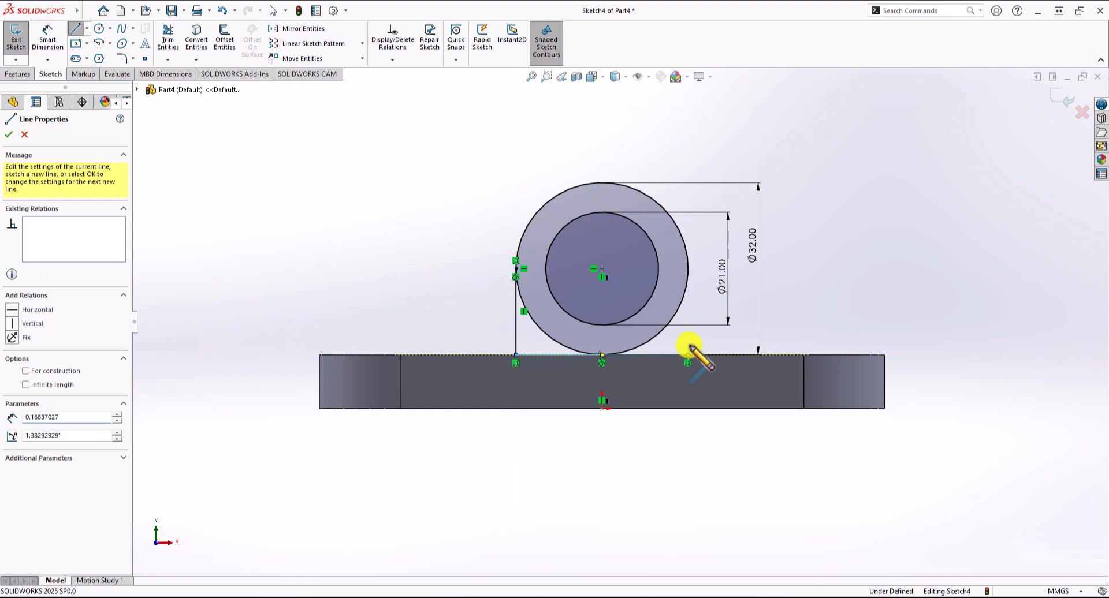
pyautogui.click(688, 269)
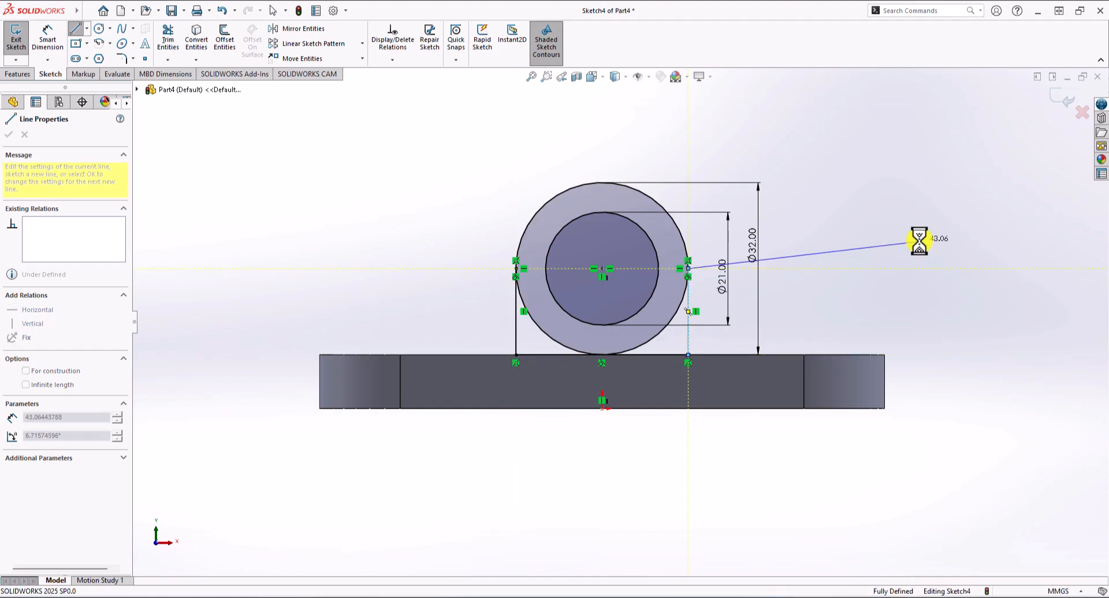
pyautogui.press('Escape')
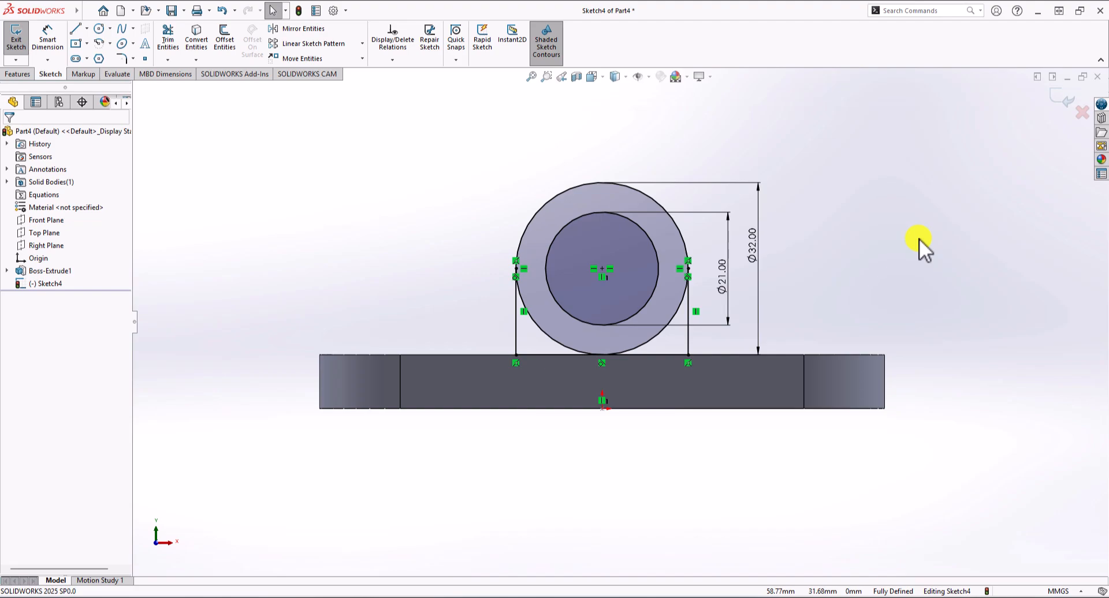
# Start a Boss-Extrude of the ring between the two circles, with a Blind Direction 1 depth of 30 mm.
pyautogui.click(30, 76)
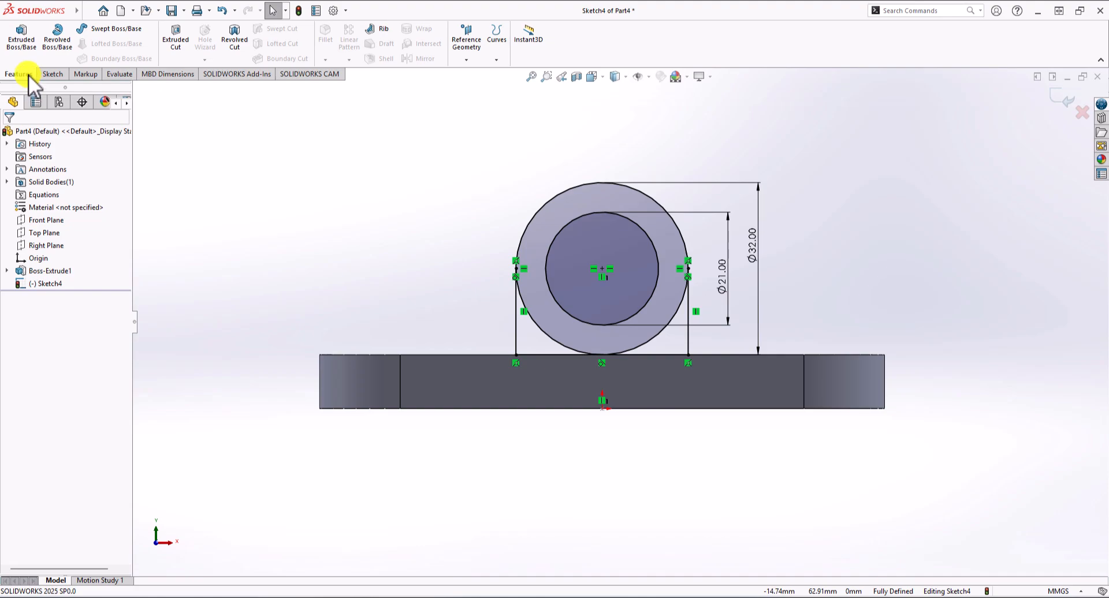
pyautogui.click(29, 49)
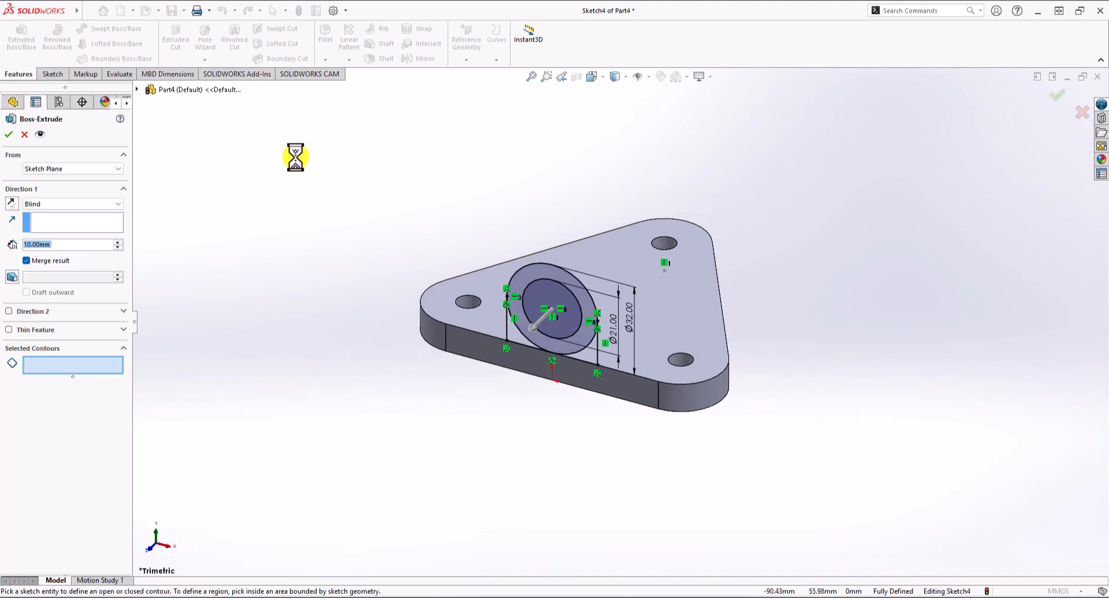
pyautogui.click(531, 278)
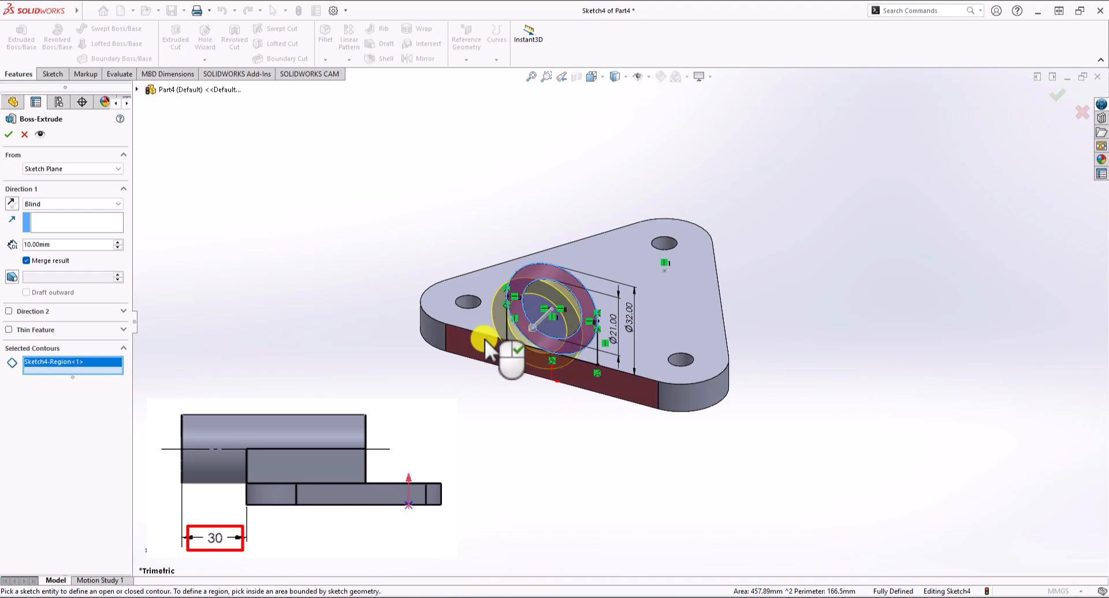
pyautogui.click(67, 244)
pyautogui.write('30')
pyautogui.press('Return')
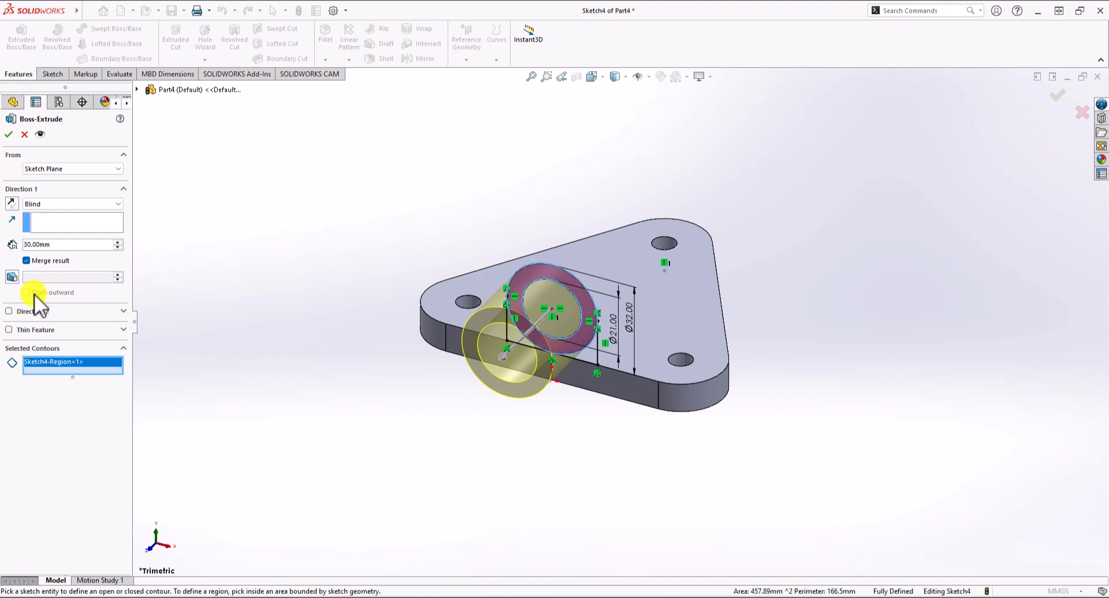
# Extend the ring extrusion in Direction 2 with a Blind depth of 85-30 mm and complete the hollow cylinder.
pyautogui.click(8, 312)
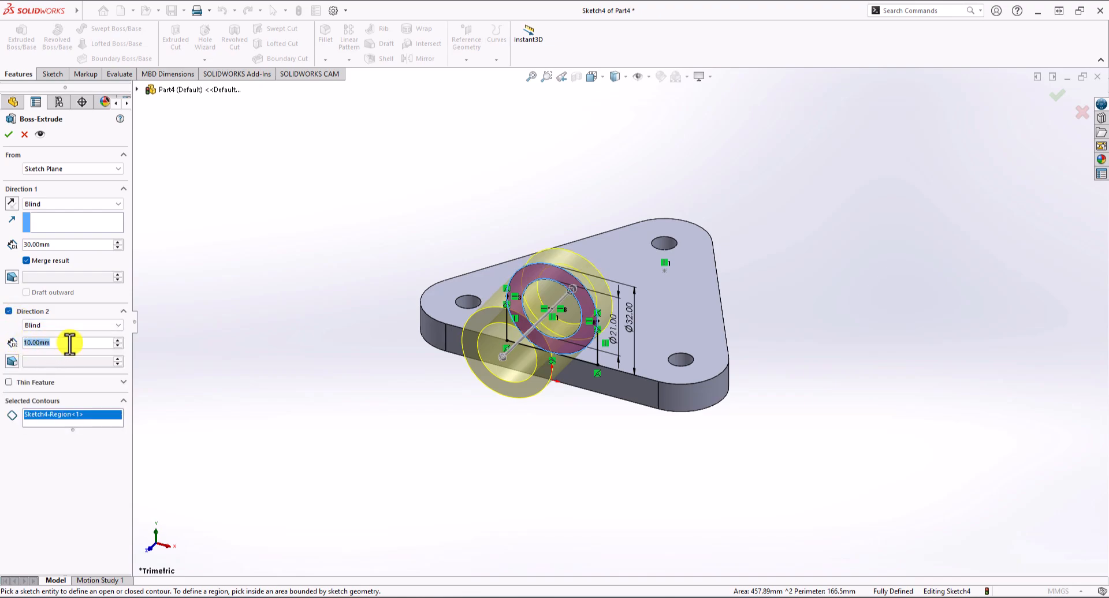
pyautogui.write('85')
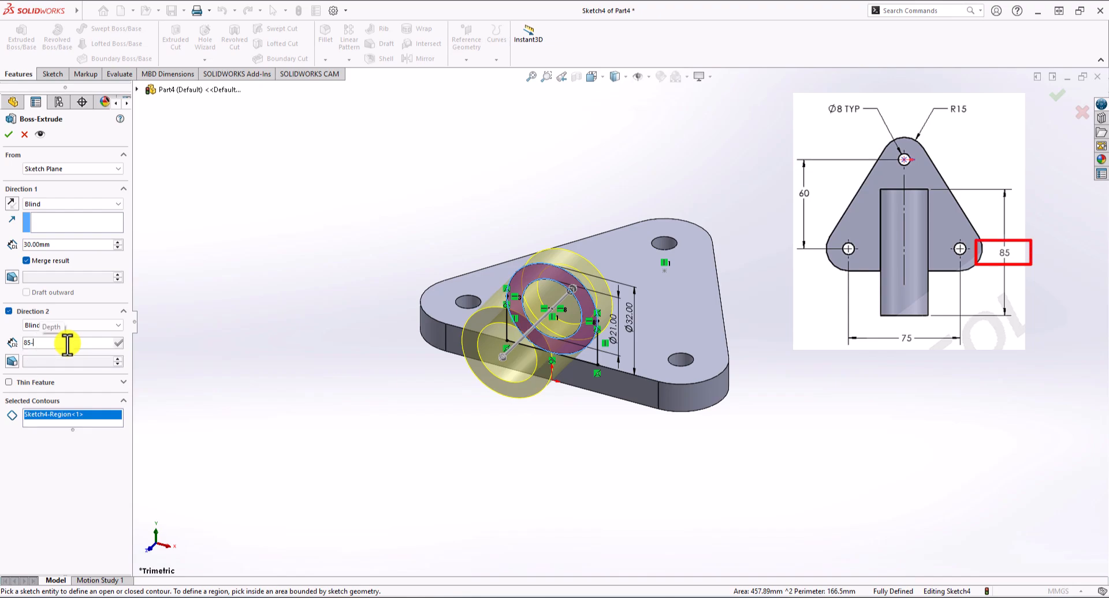
pyautogui.write('-3')
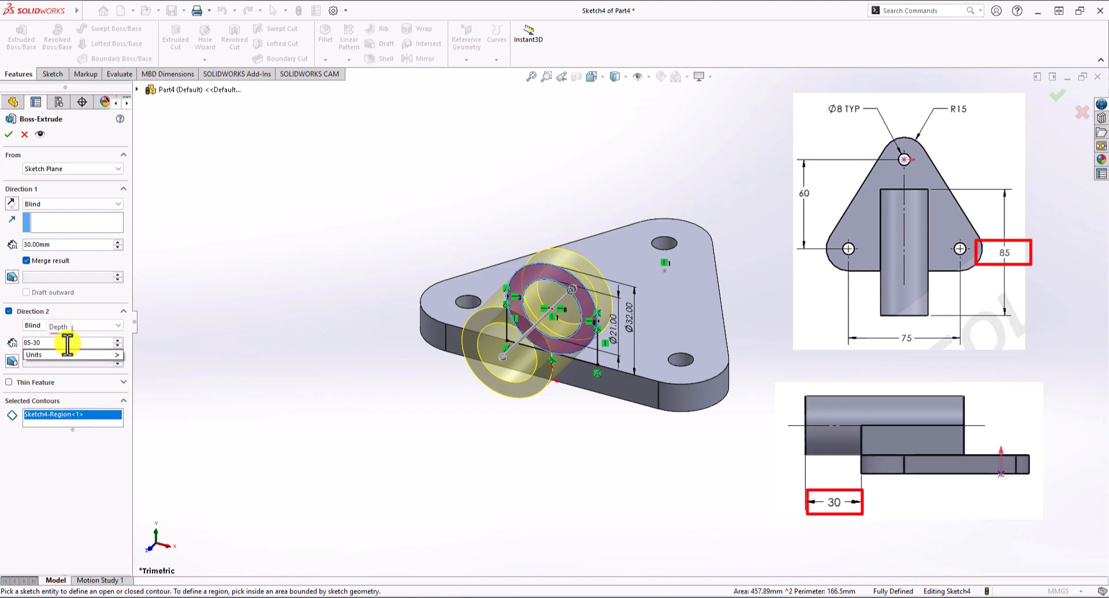
pyautogui.write('0')
pyautogui.press('Return')
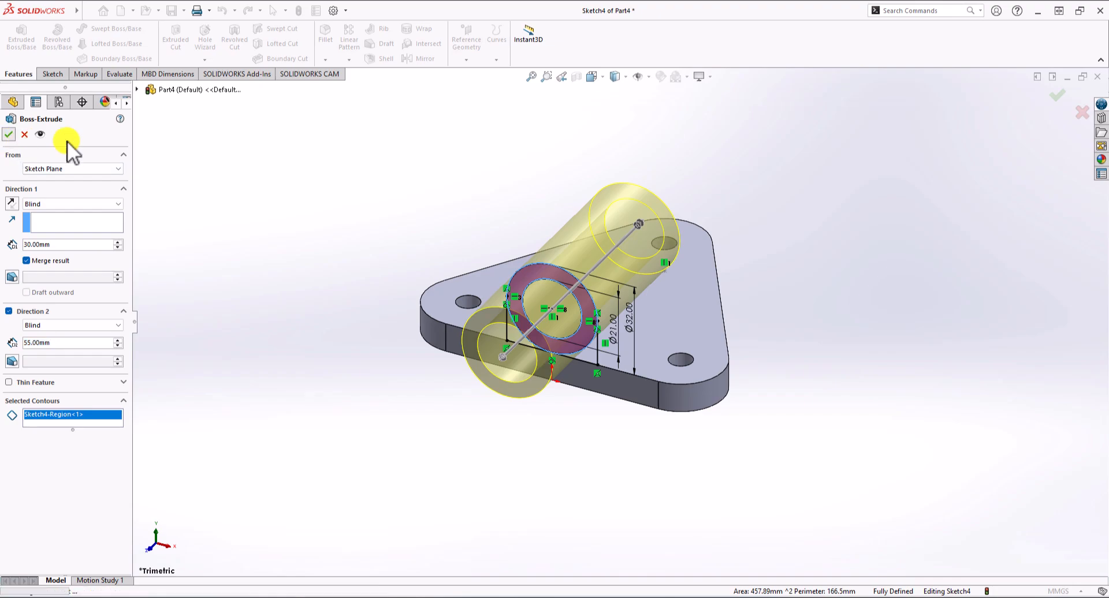
pyautogui.press('Return')
# Start another Boss-Extrude that reuses Sketch4 from the hollow cylinder feature.
pyautogui.moveTo(392, 174)
pyautogui.mouseDown(button='middle')
pyautogui.moveTo(404, 197)
pyautogui.moveTo(354, 129)
pyautogui.moveTo(345, 196)
pyautogui.moveTo(396, 168)
pyautogui.moveTo(409, 186)
pyautogui.mouseUp(button='middle')
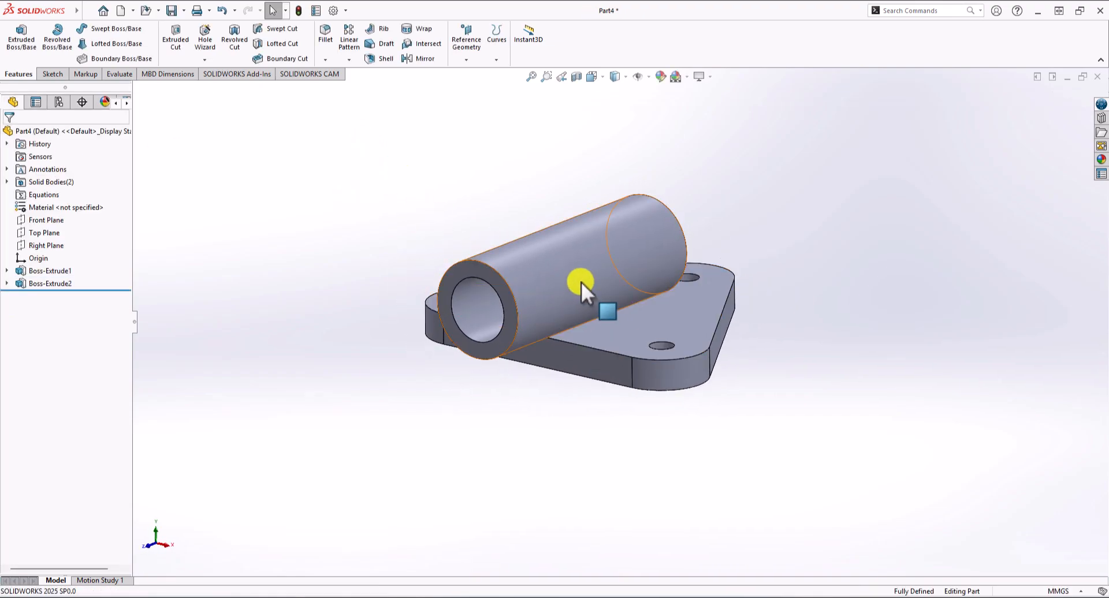
pyautogui.moveTo(369, 282); pyautogui.dragTo(330, 285, button='middle')
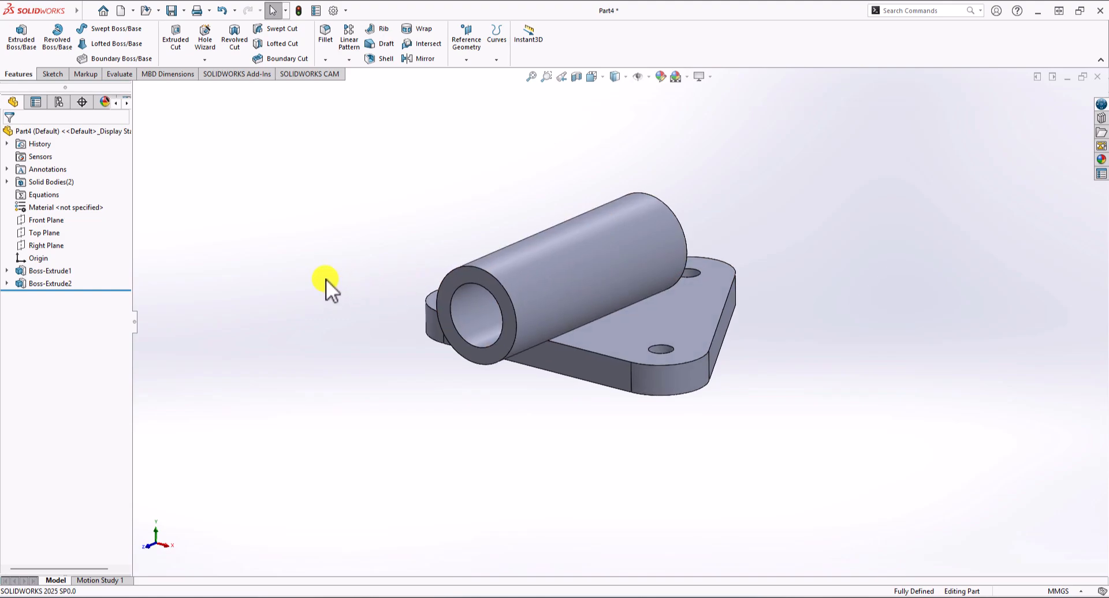
pyautogui.click(24, 39)
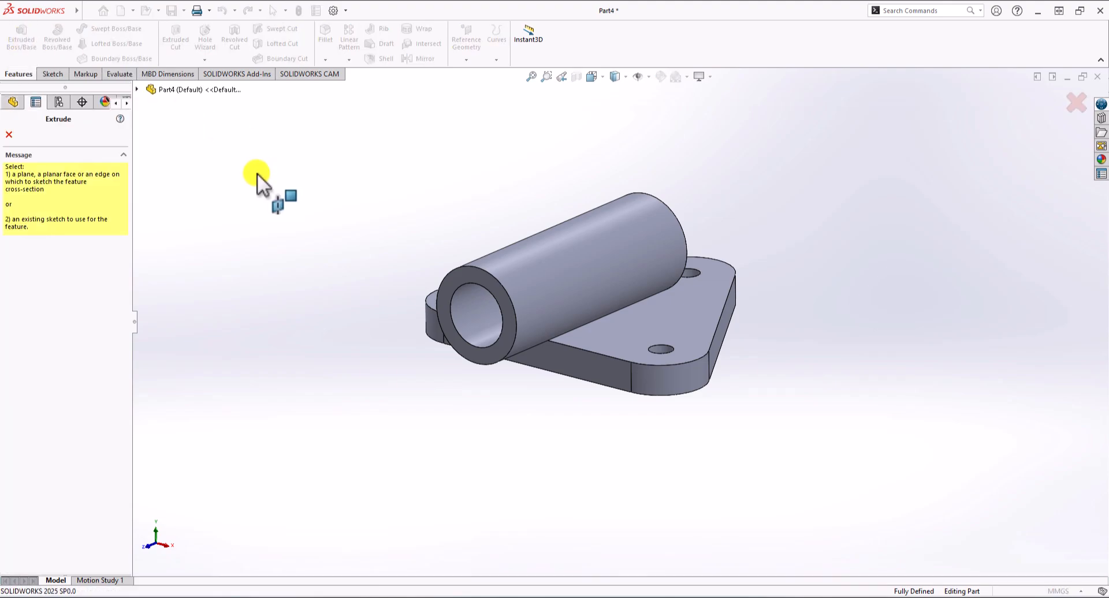
pyautogui.click(137, 90)
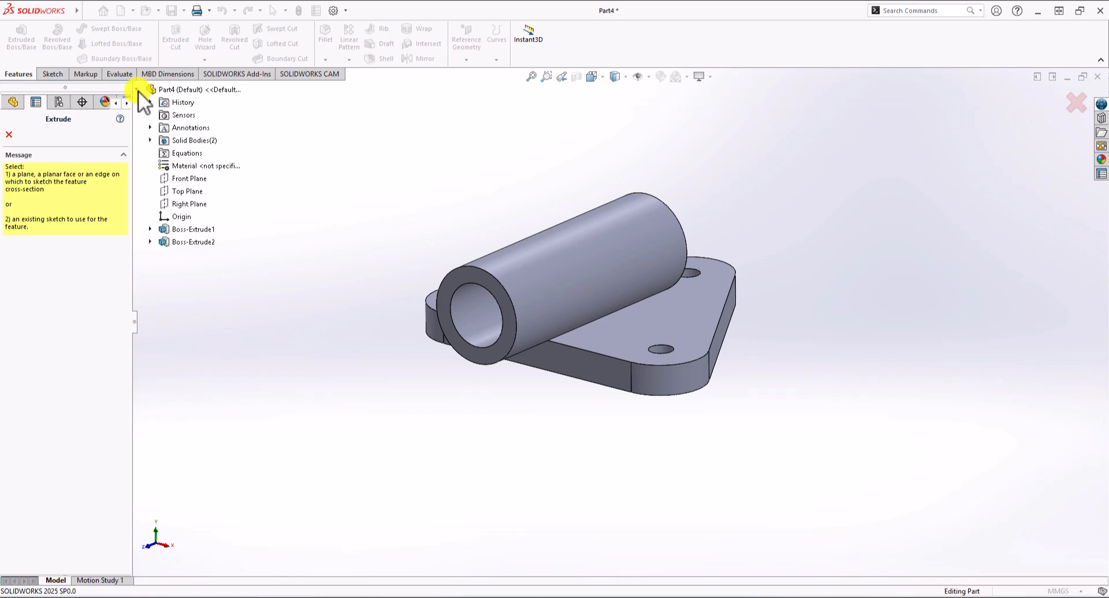
pyautogui.click(150, 243)
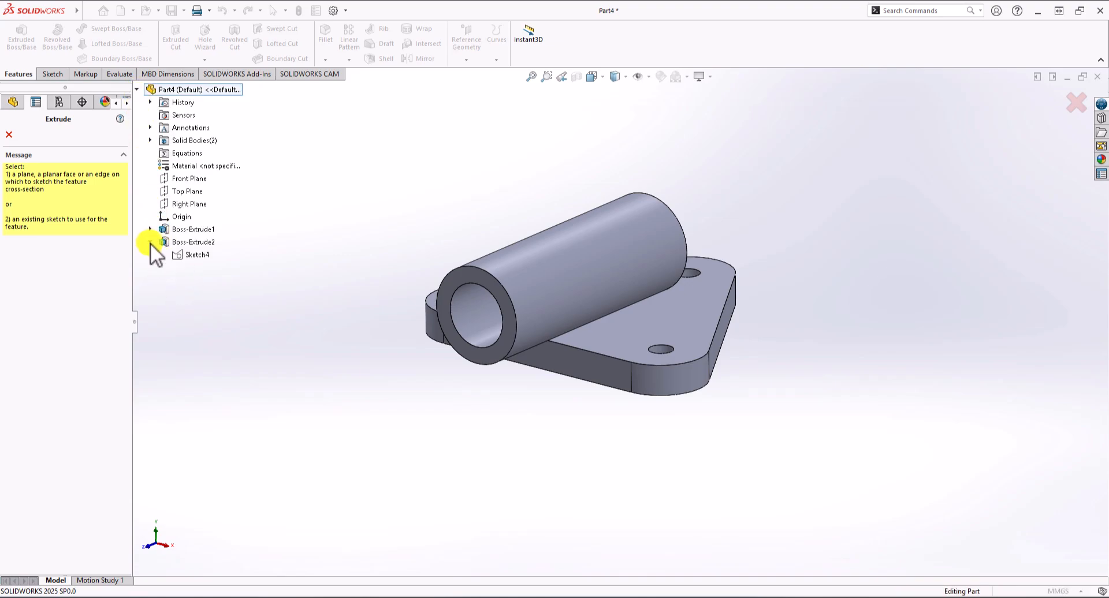
pyautogui.click(196, 255)
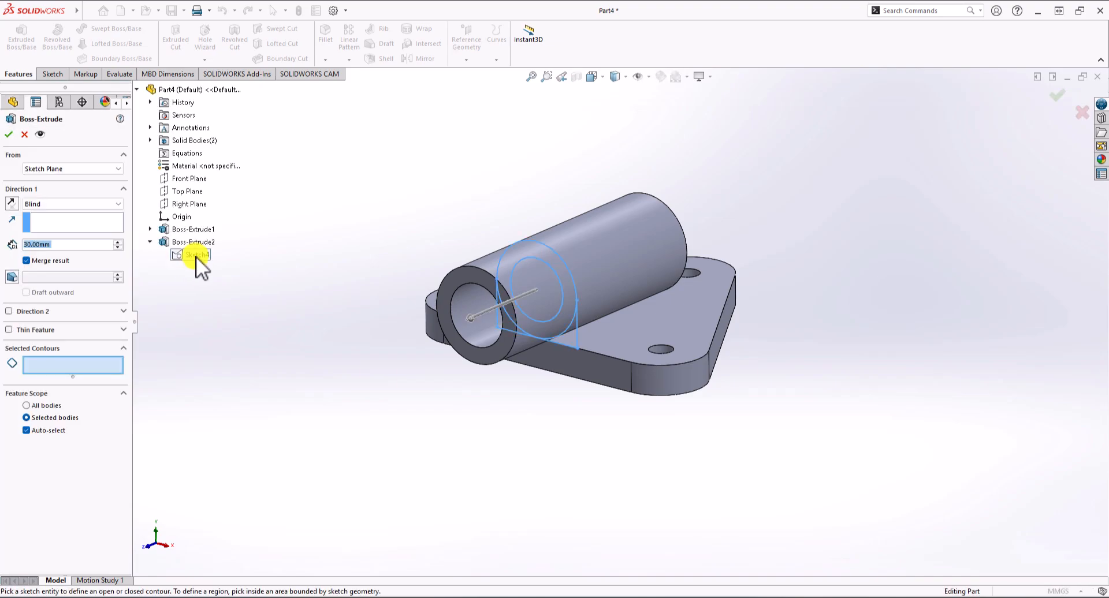
# Select the two corner regions between the outer circle, the vertical lines and the plate edge as extrusion contours.
pyautogui.scroll(-3, 332, 395)
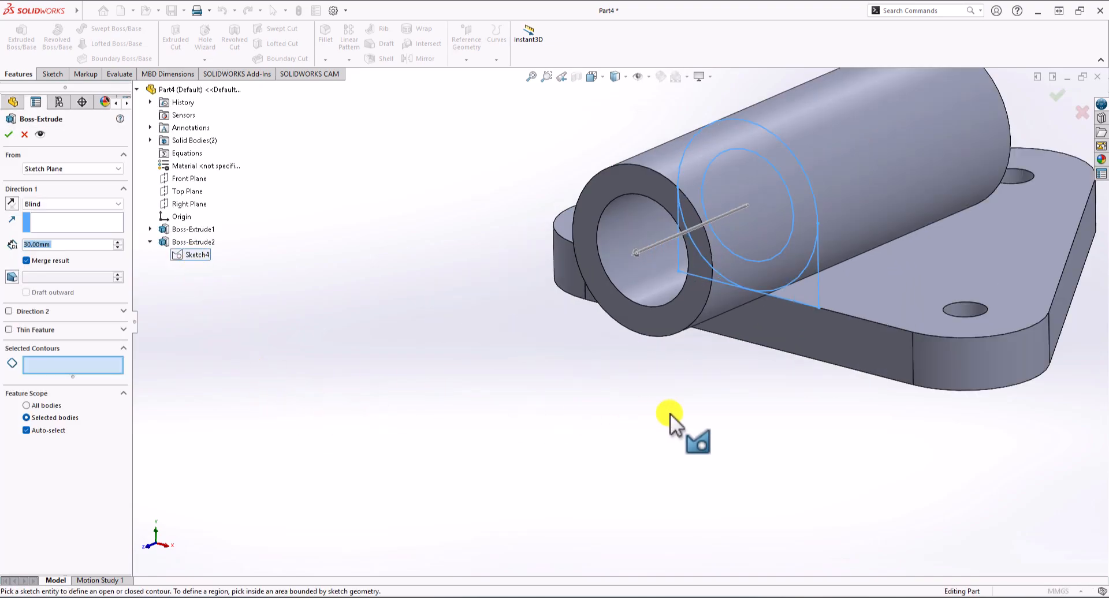
pyautogui.scroll(3, 799, 304)
pyautogui.scroll(-3, 803, 293)
pyautogui.click(762, 330)
pyautogui.moveTo(761, 331)
pyautogui.mouseDown(button='middle')
pyautogui.moveTo(592, 426)
pyautogui.moveTo(602, 433)
pyautogui.mouseUp(button='middle')
pyautogui.scroll(-2, 909, 311)
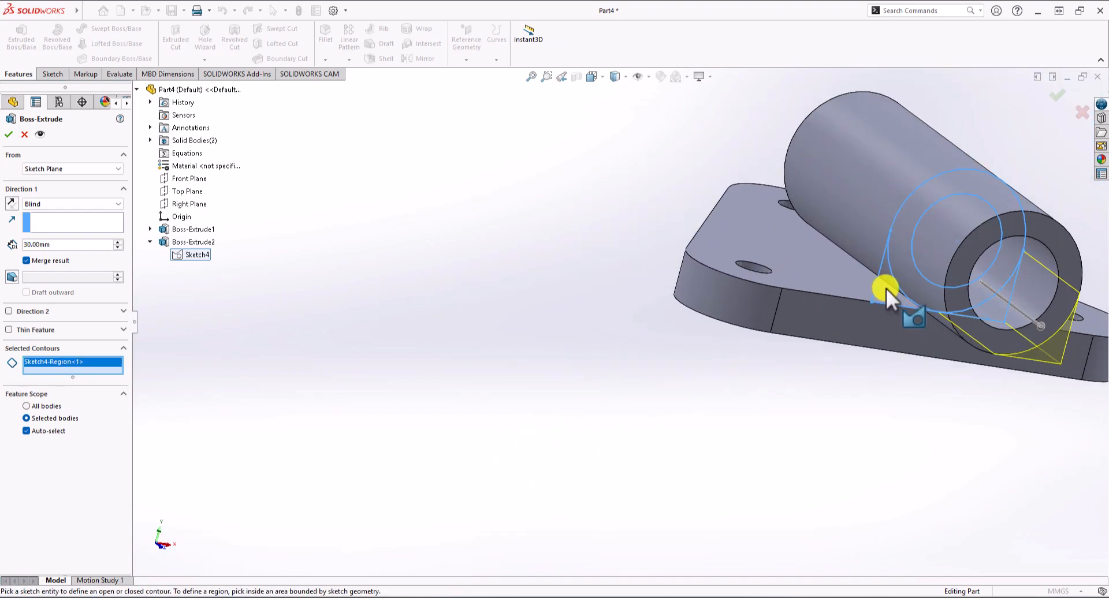
pyautogui.click(886, 288)
pyautogui.moveTo(772, 410)
pyautogui.mouseDown(button='middle')
pyautogui.moveTo(691, 370)
pyautogui.moveTo(661, 399)
pyautogui.mouseUp(button='middle')
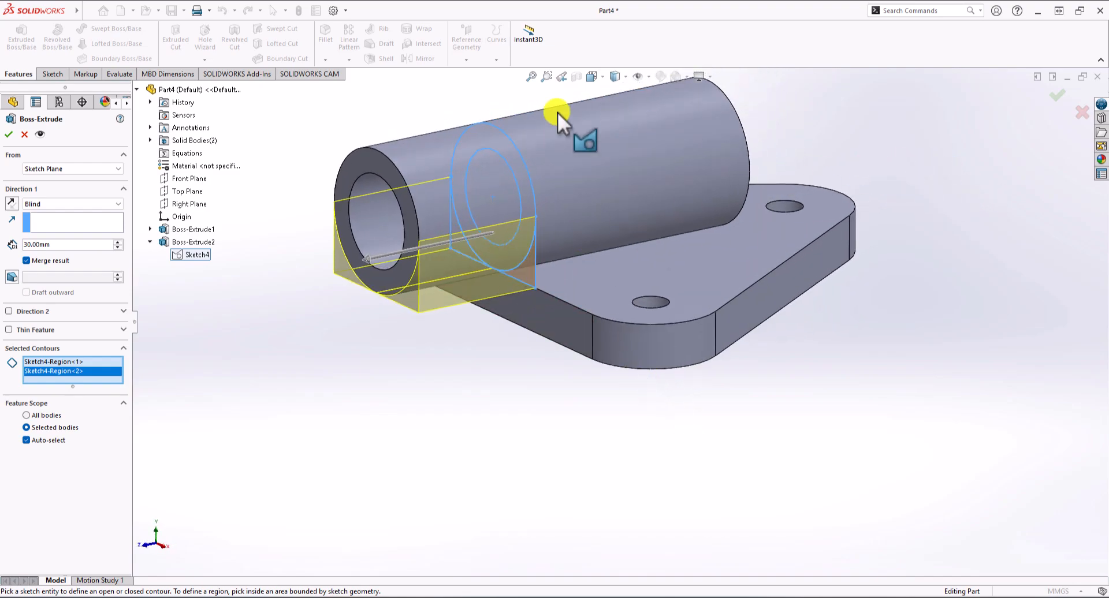
# Extrude the two corner regions Up To Surface, ending at the cylinder's far annular end face, with the result merged.
pyautogui.click(95, 205)
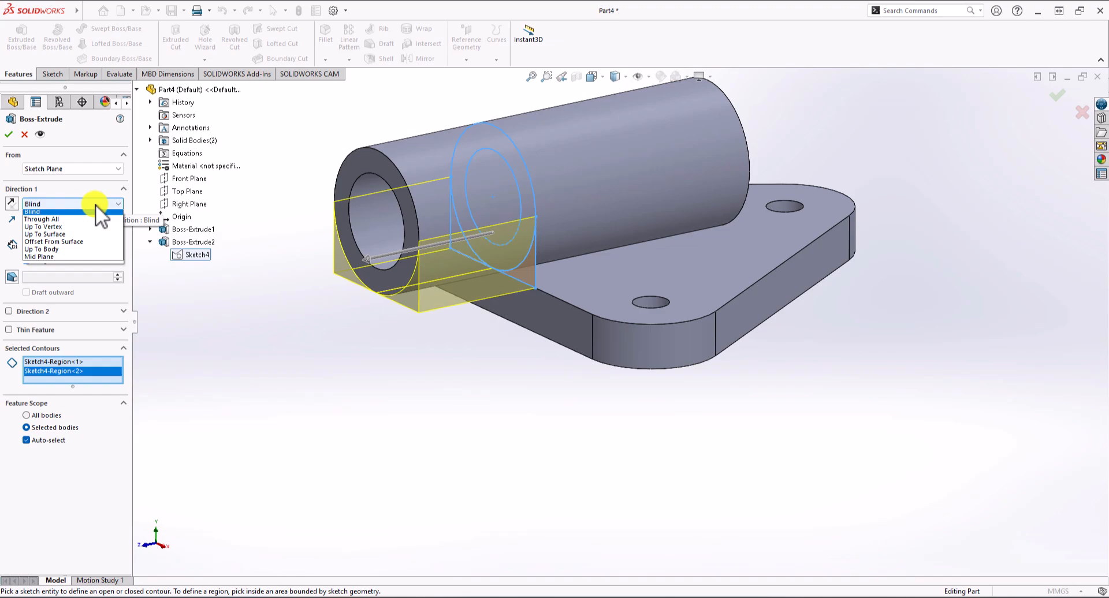
pyautogui.click(63, 238)
pyautogui.moveTo(427, 357); pyautogui.dragTo(381, 397, button='middle')
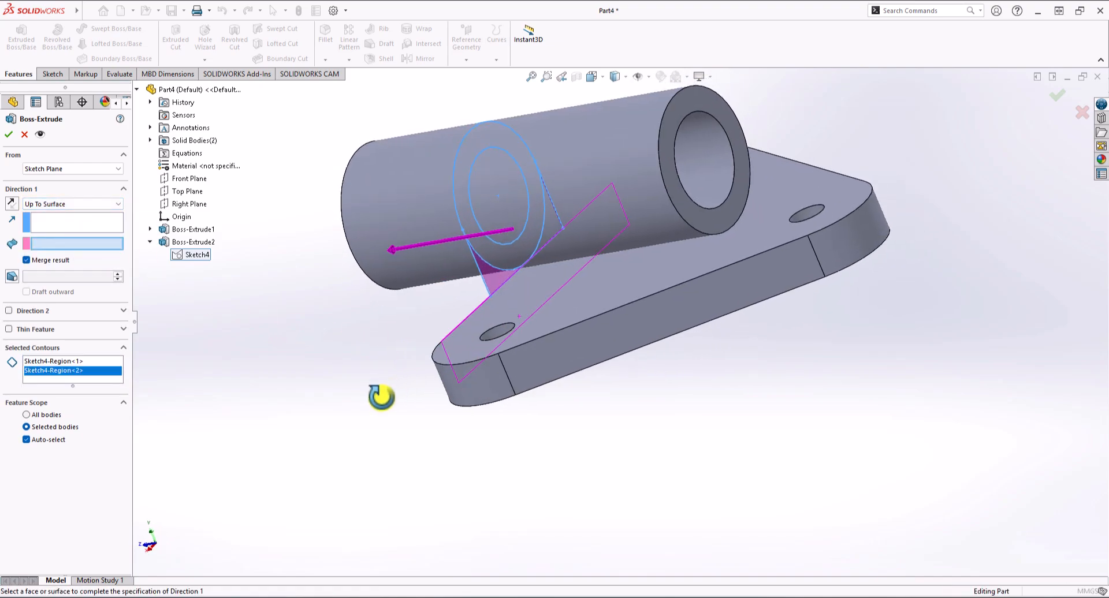
pyautogui.click(667, 120)
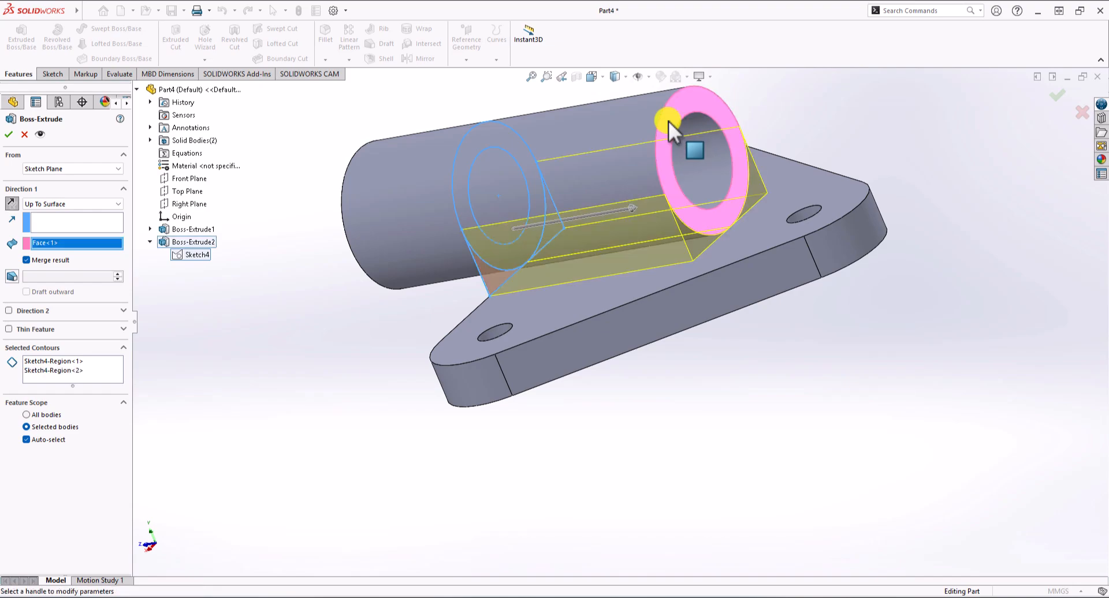
pyautogui.moveTo(285, 517); pyautogui.dragTo(381, 439, button='middle')
pyautogui.click(8, 134)
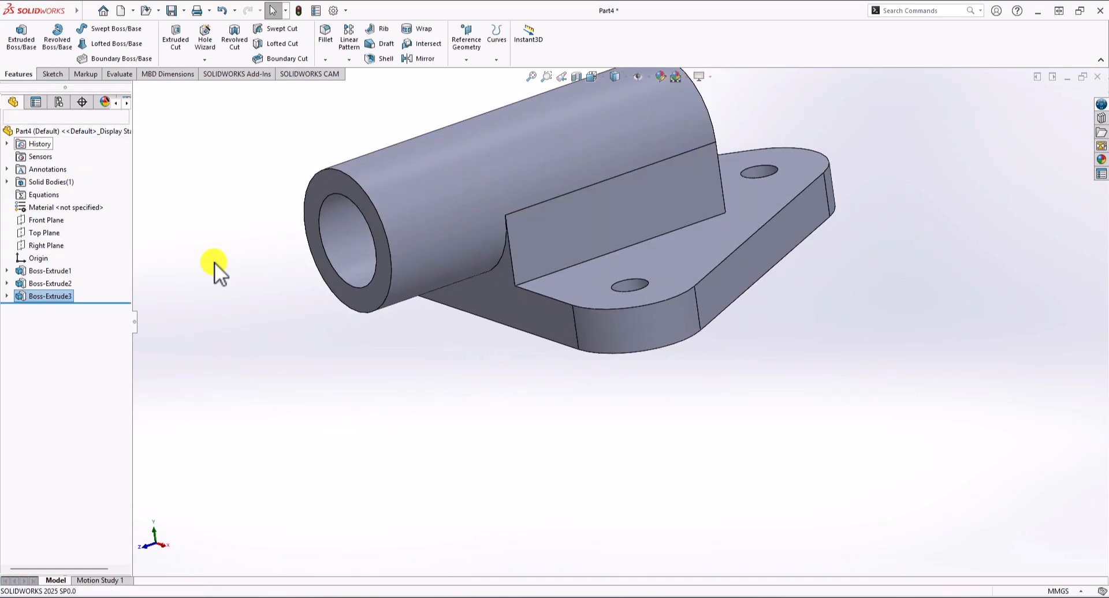
# Evaluate the finished part's mass properties to check its mass and volume, then close the report.
pyautogui.moveTo(514, 470); pyautogui.dragTo(470, 507, button='middle')
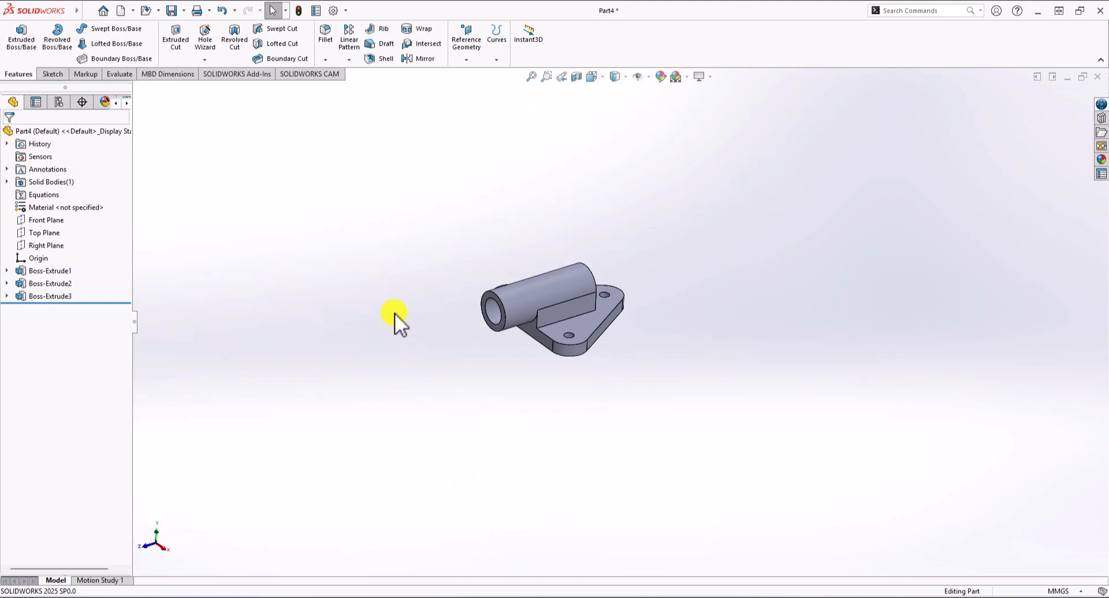
pyautogui.scroll(-3, 394, 313)
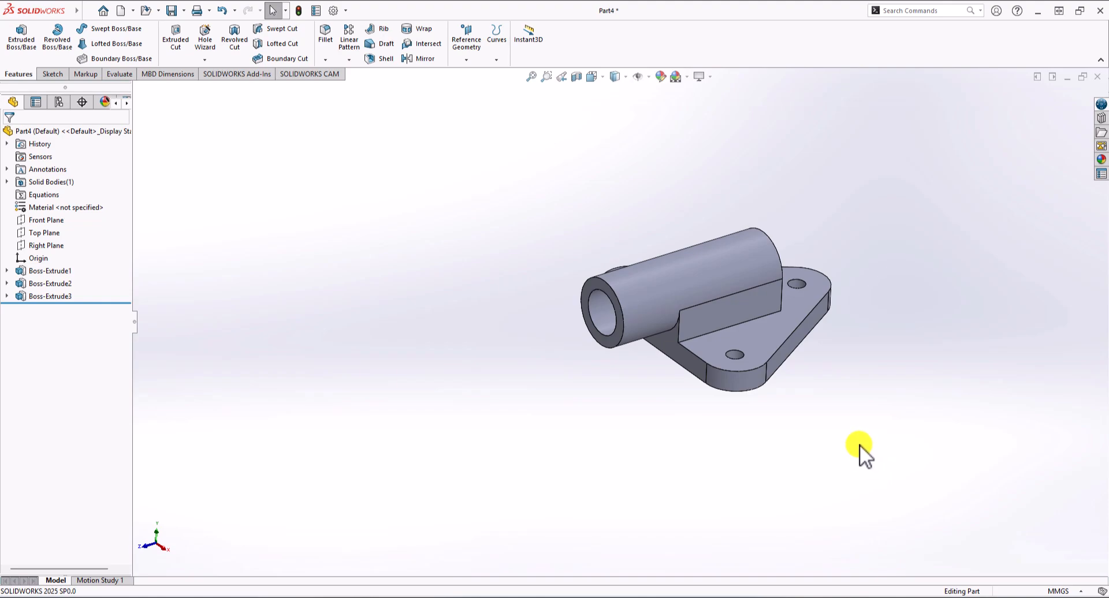
pyautogui.hotkey('alt', 'Tab')
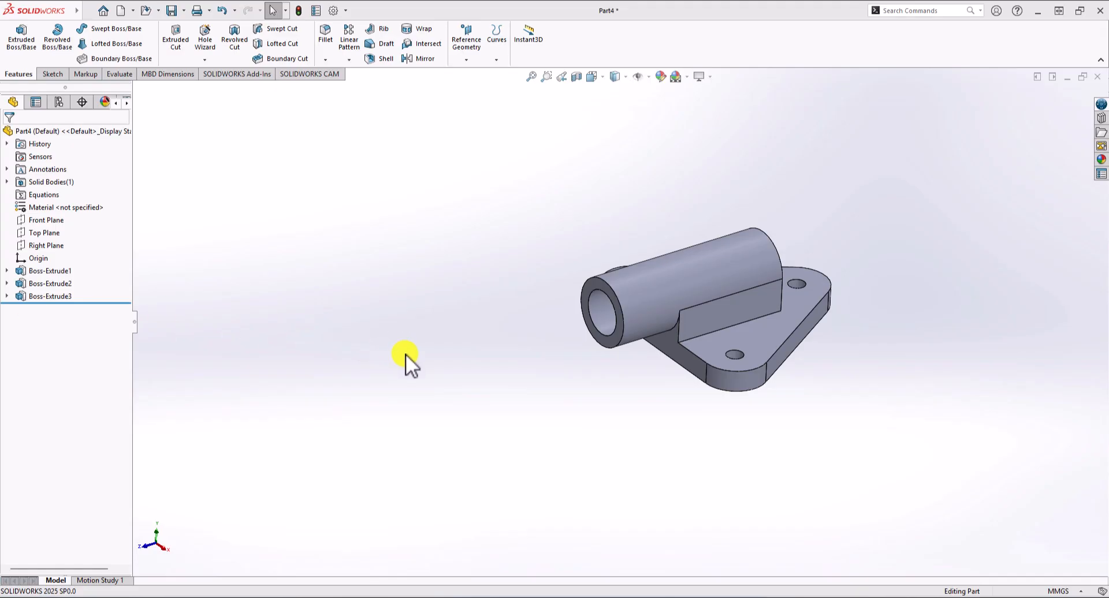
pyautogui.click(120, 76)
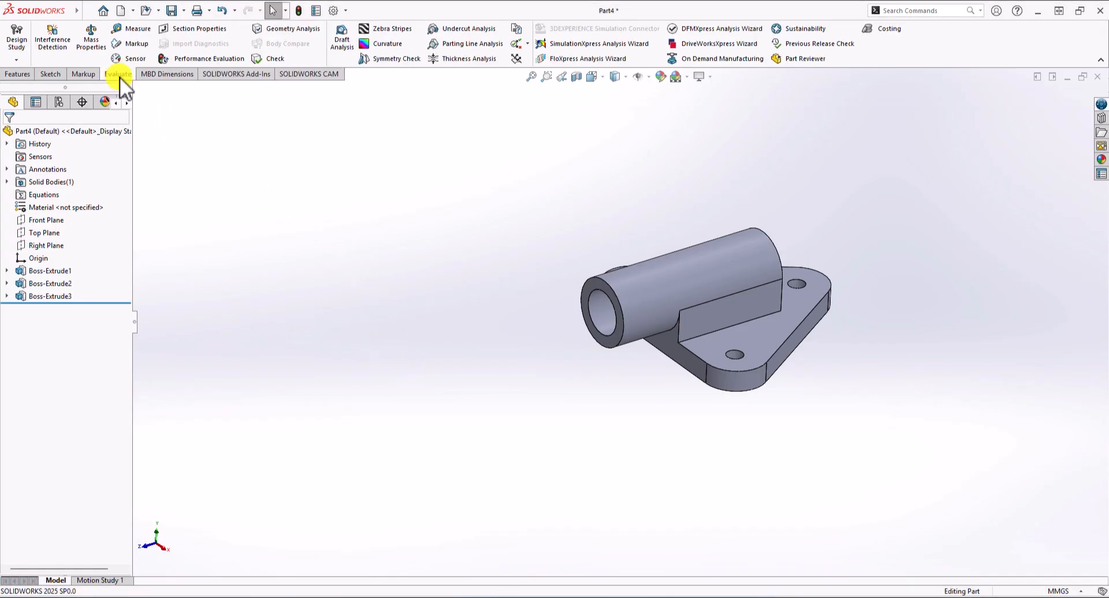
pyautogui.click(91, 37)
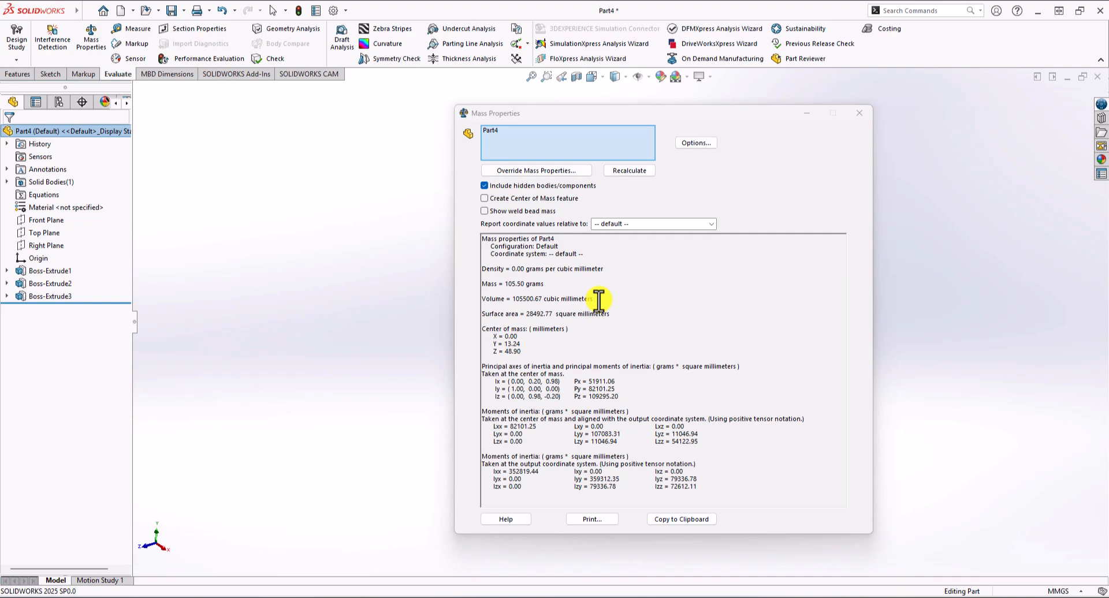
pyautogui.click(859, 114)
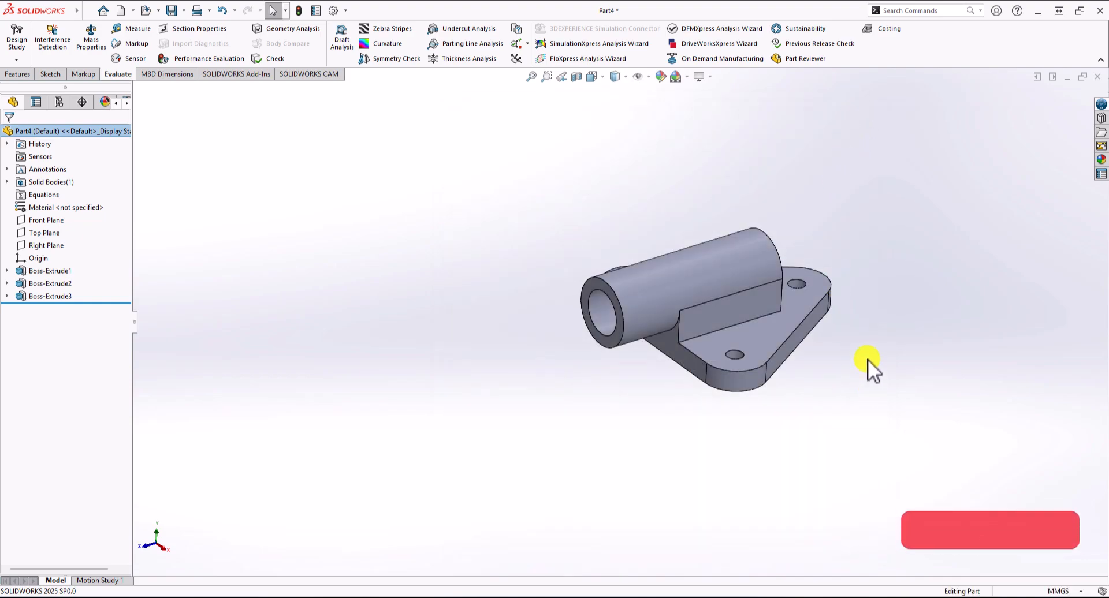